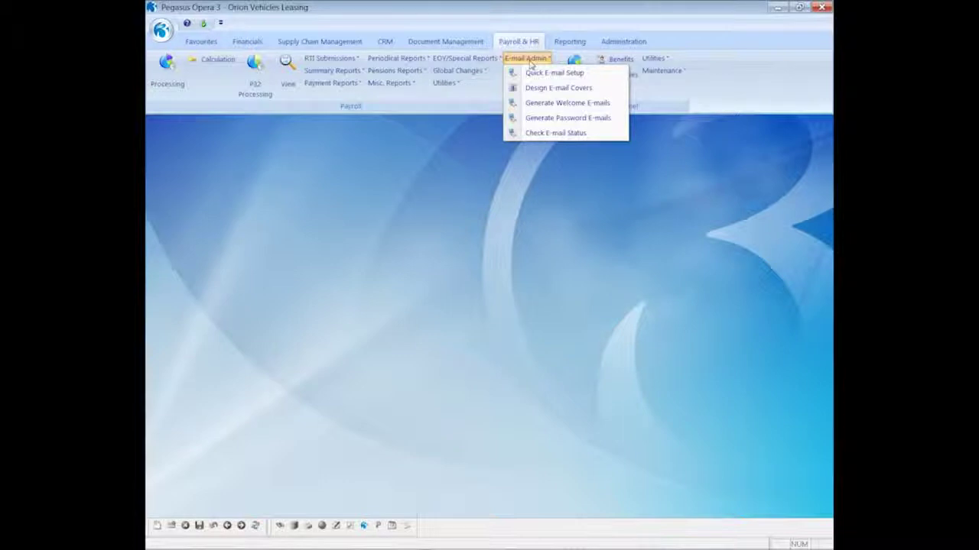
Step: Open employee 1001's Details & Bank record in the Monthly group at the Additional Information tab
{"action": "left_click", "coordinate": [367, 186]}
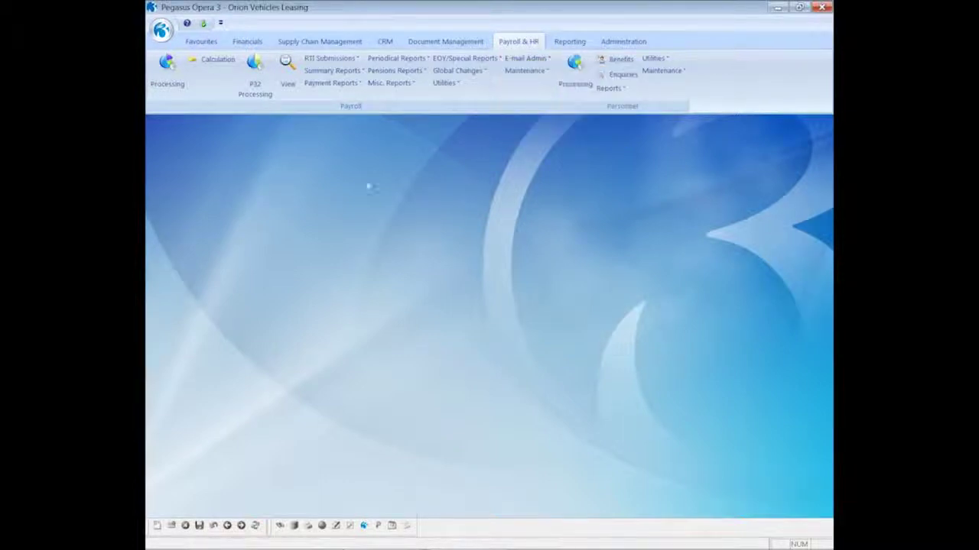
{"action": "left_click", "coordinate": [170, 70]}
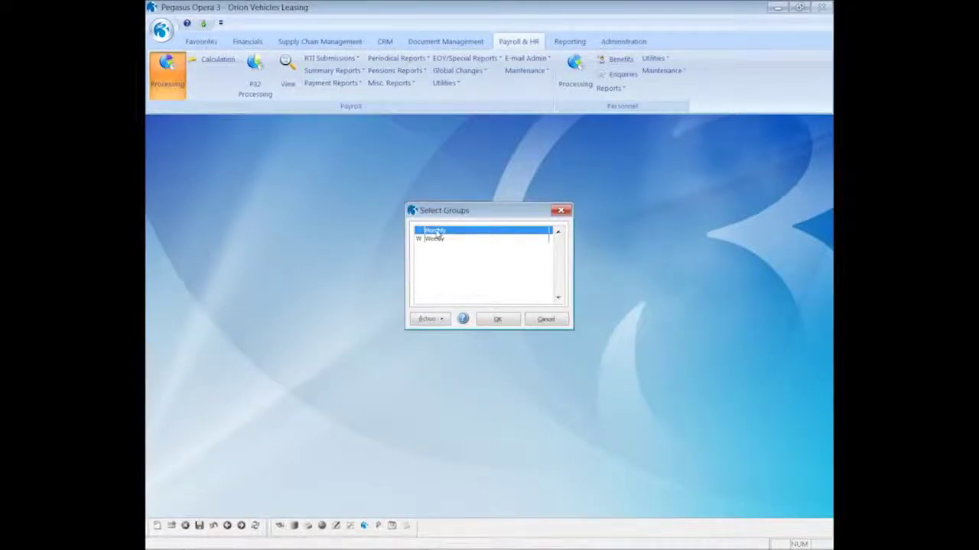
{"action": "left_click", "coordinate": [495, 319]}
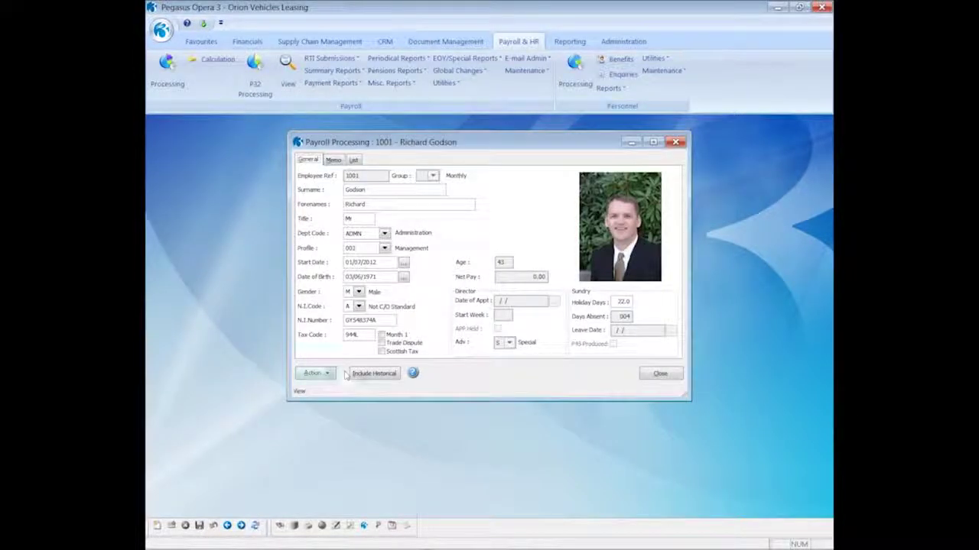
{"action": "left_click", "coordinate": [324, 374]}
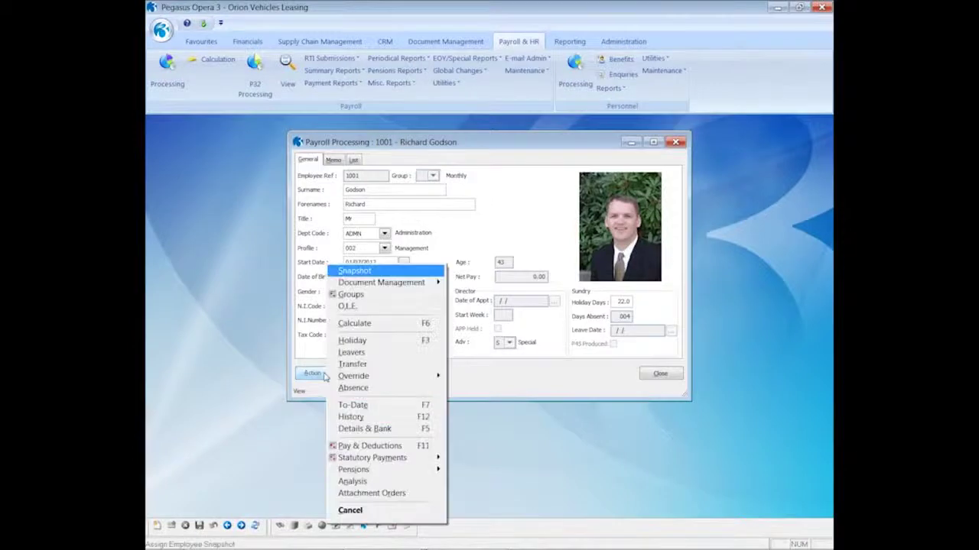
{"action": "left_click", "coordinate": [352, 431]}
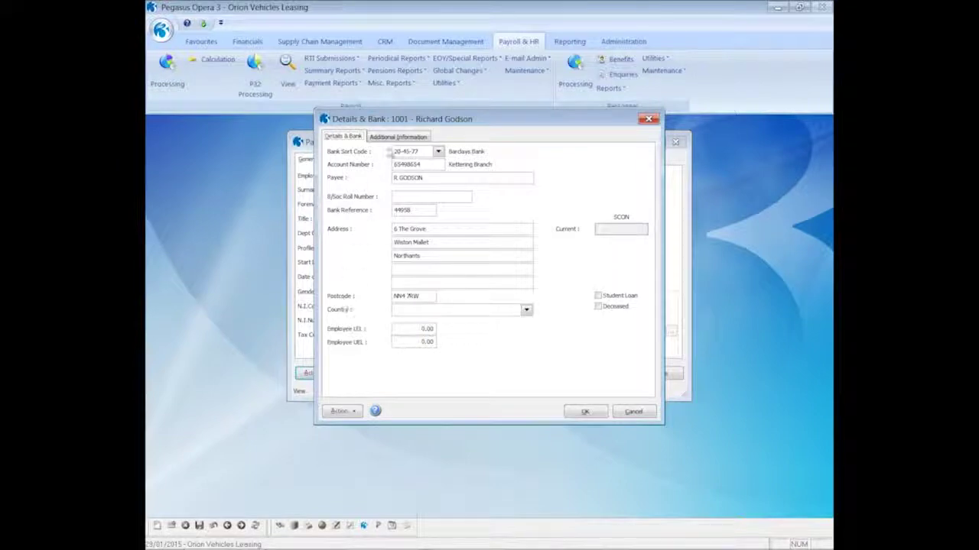
{"action": "left_click", "coordinate": [396, 138]}
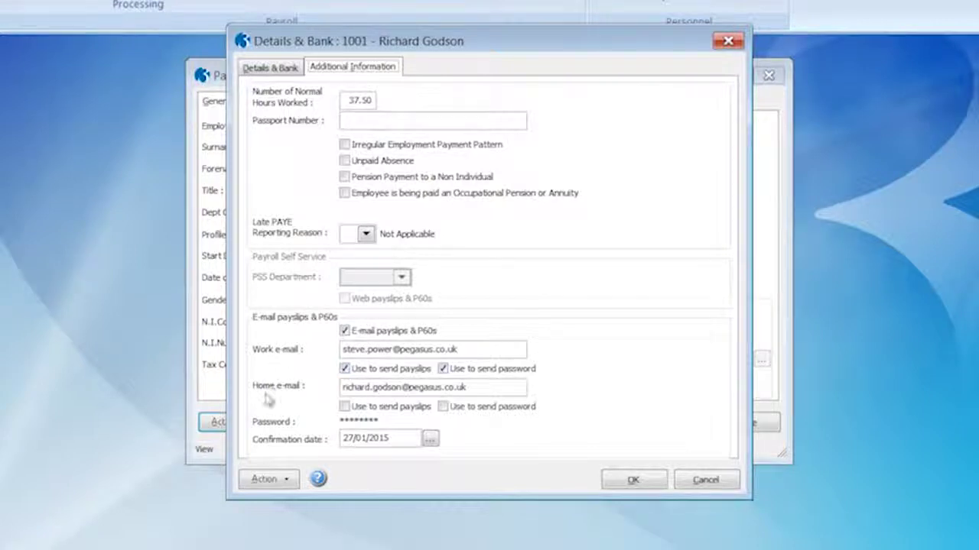
Step: Enter and confirm a new visible payslip password for employee 1001, then save the details record
{"action": "left_click", "coordinate": [273, 481]}
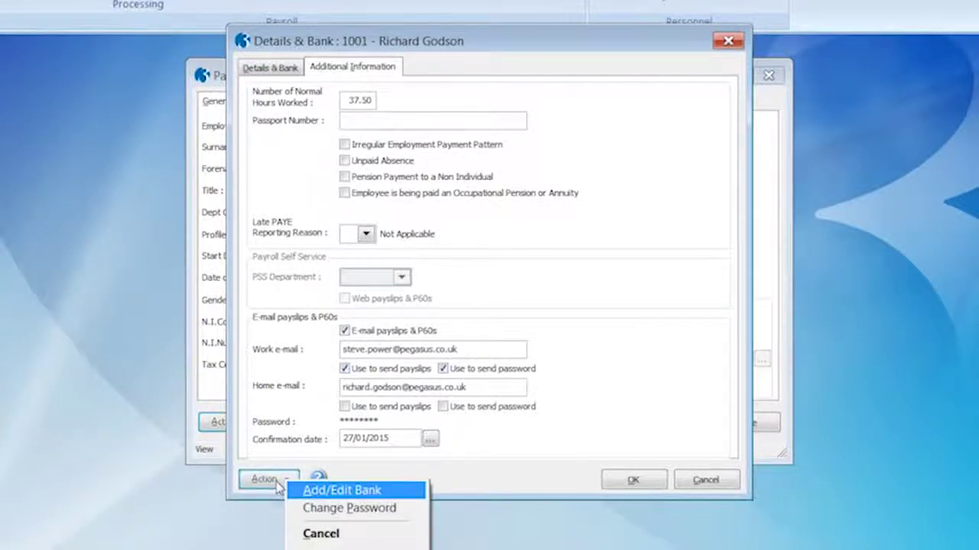
{"action": "left_click", "coordinate": [321, 510]}
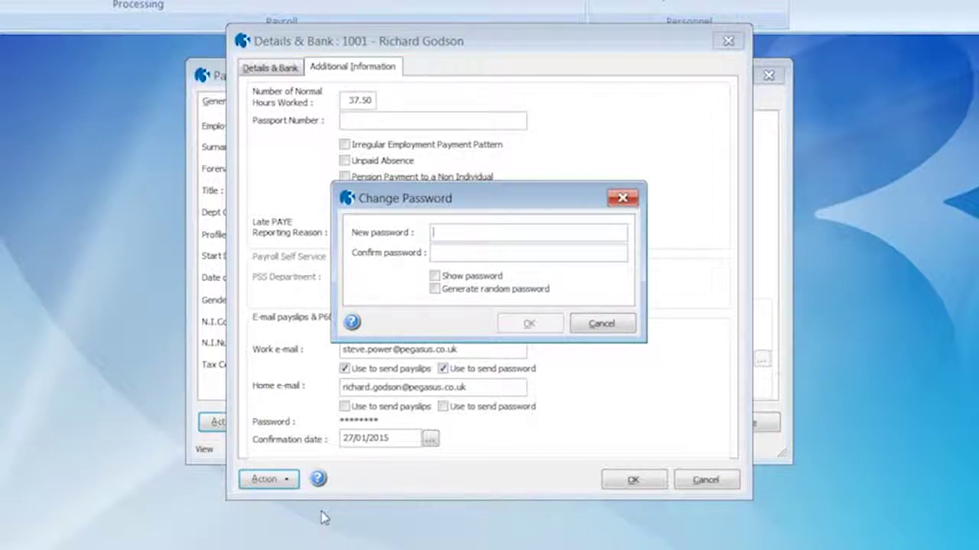
{"action": "left_click", "coordinate": [435, 277]}
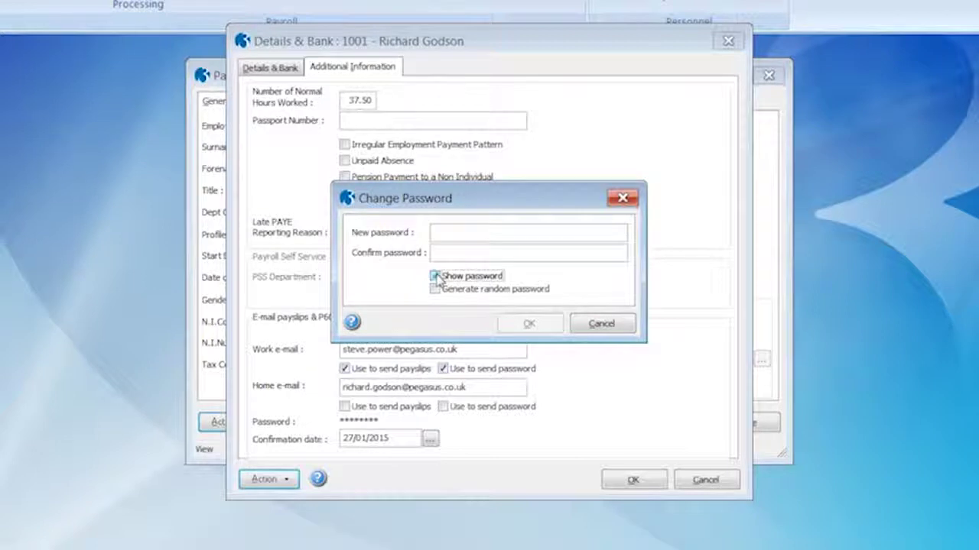
{"action": "left_click", "coordinate": [435, 233]}
{"action": "type", "text": "rissword"}
{"action": "key", "text": "Tab"}
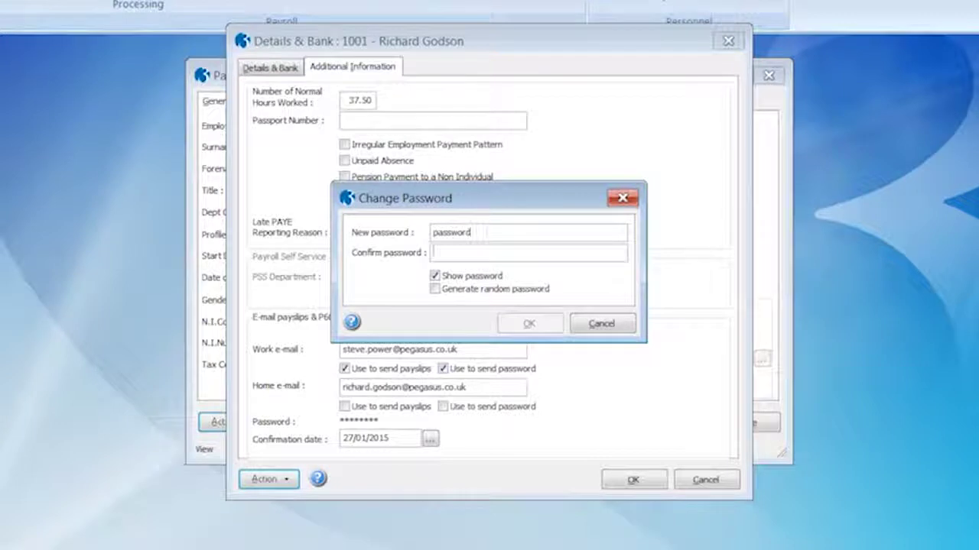
{"action": "type", "text": "password"}
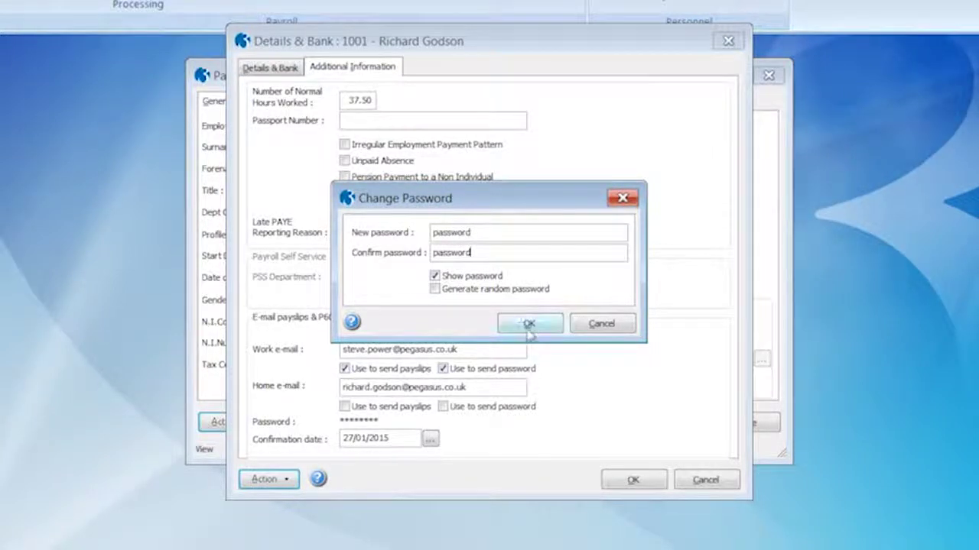
{"action": "left_click", "coordinate": [526, 325]}
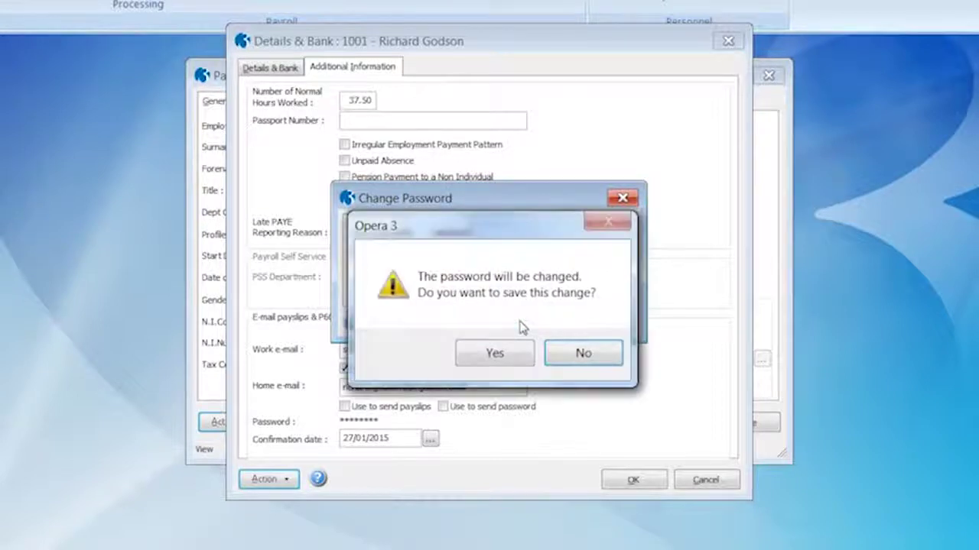
{"action": "left_click", "coordinate": [496, 352]}
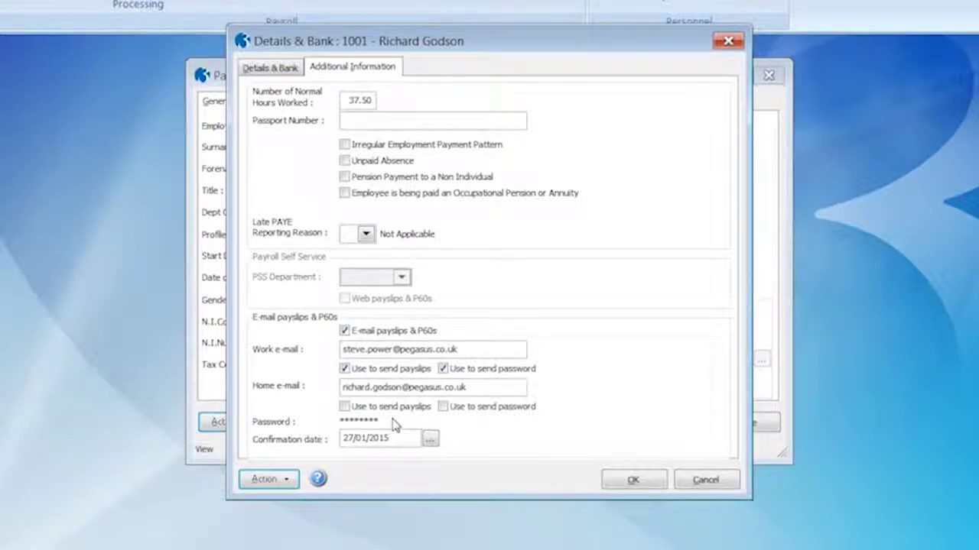
{"action": "left_click", "coordinate": [634, 479]}
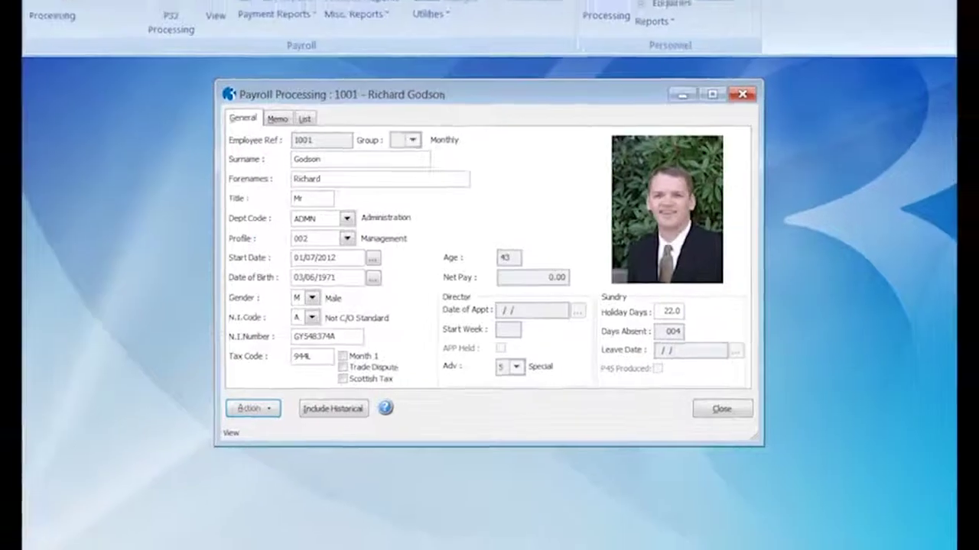
Step: Close the processing record and start Quick E-mail Setup for the Monthly group, employees 1001–9001
{"action": "left_click", "coordinate": [722, 409]}
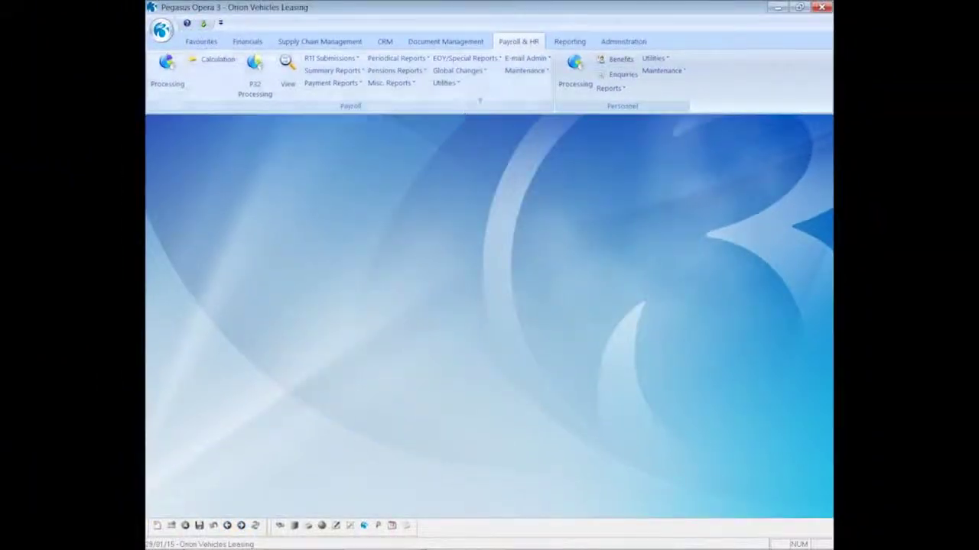
{"action": "left_click", "coordinate": [524, 59]}
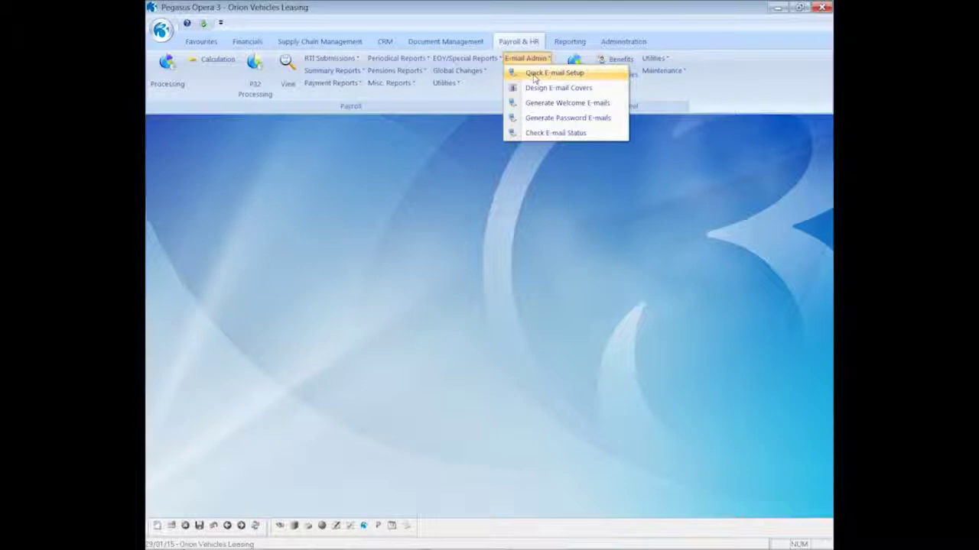
{"action": "left_click", "coordinate": [534, 74]}
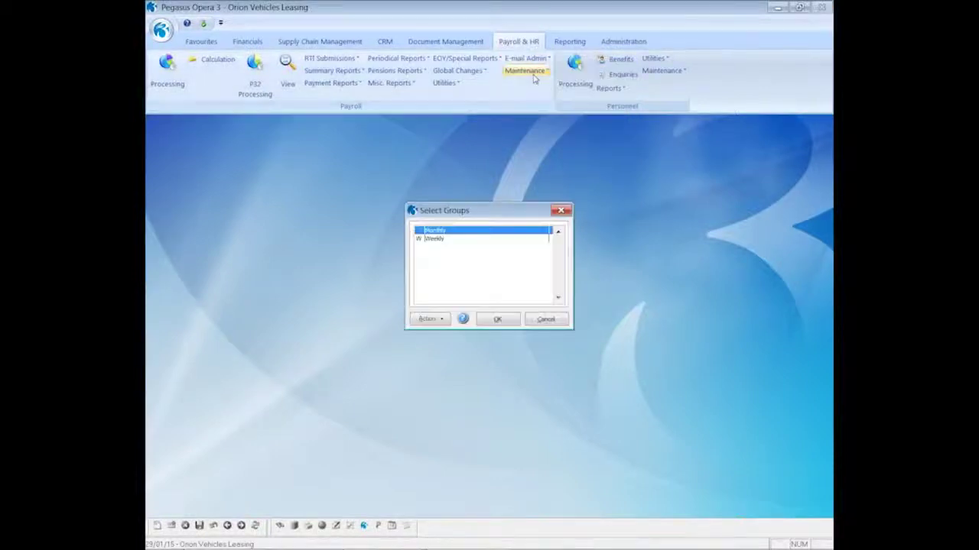
{"action": "left_click", "coordinate": [500, 240]}
{"action": "left_click", "coordinate": [498, 318]}
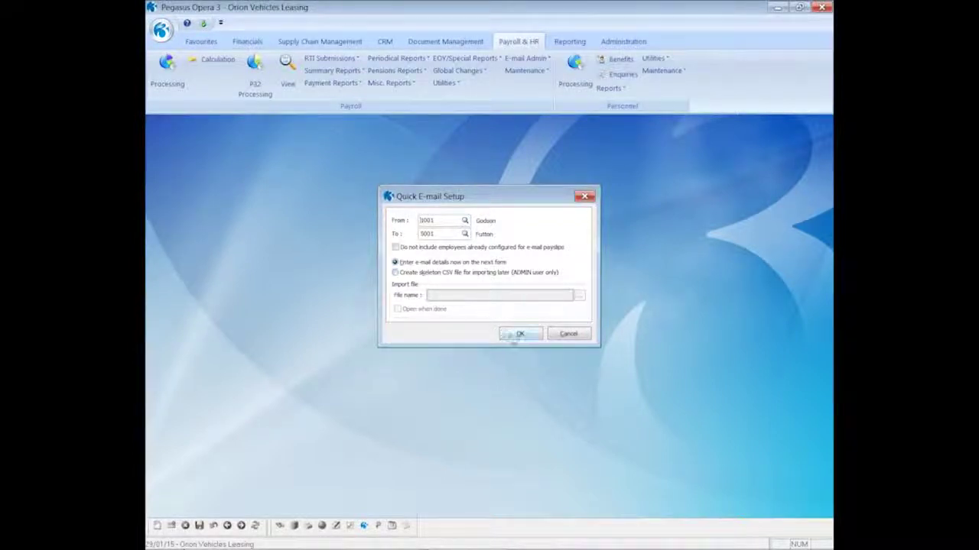
{"action": "left_click", "coordinate": [519, 334]}
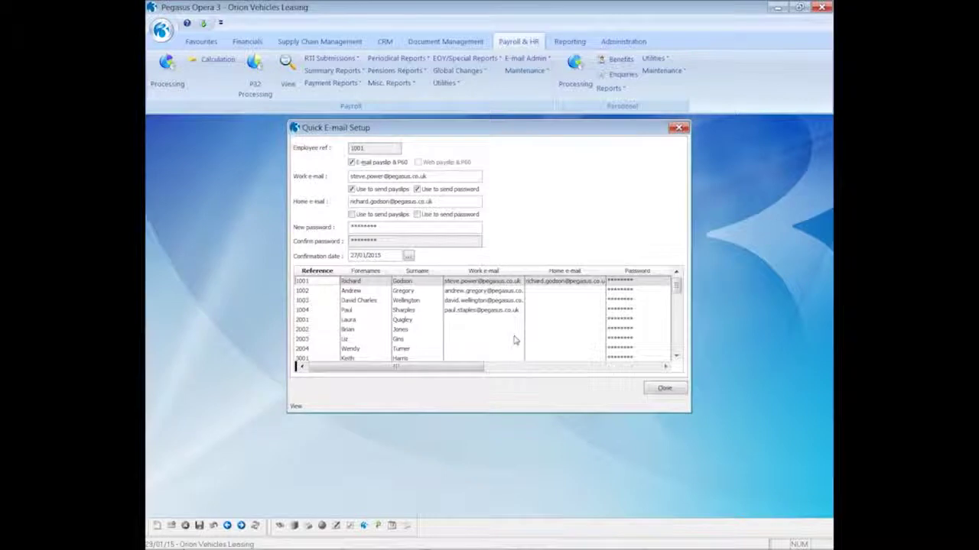
Step: Turn on e-mailed payslips and P60s for employee 2001 with a work e-mail and confirmed password
{"action": "left_click", "coordinate": [348, 319]}
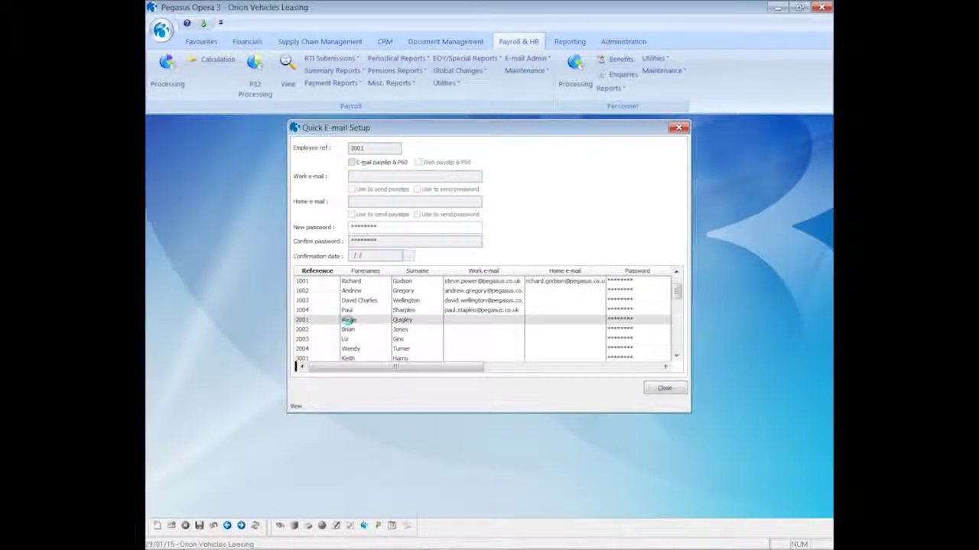
{"action": "left_click", "coordinate": [351, 164]}
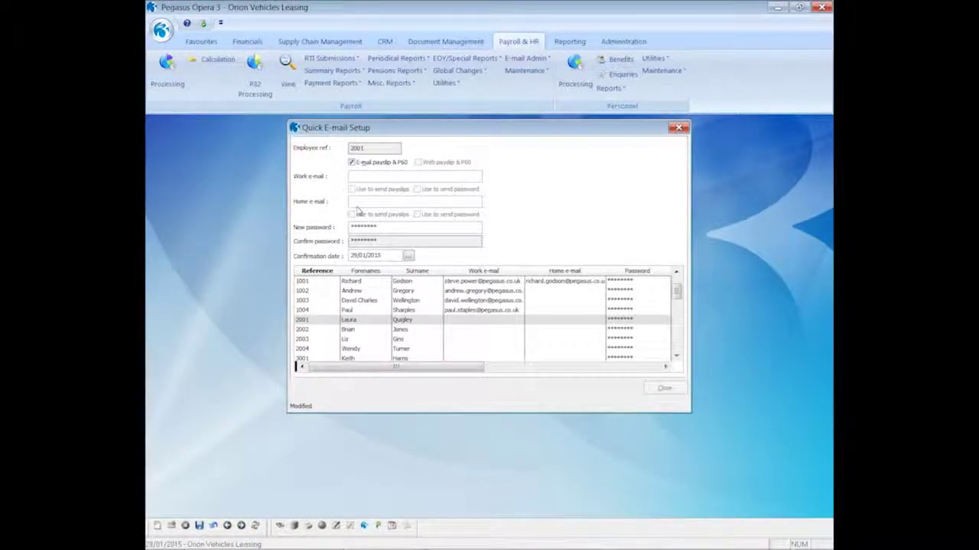
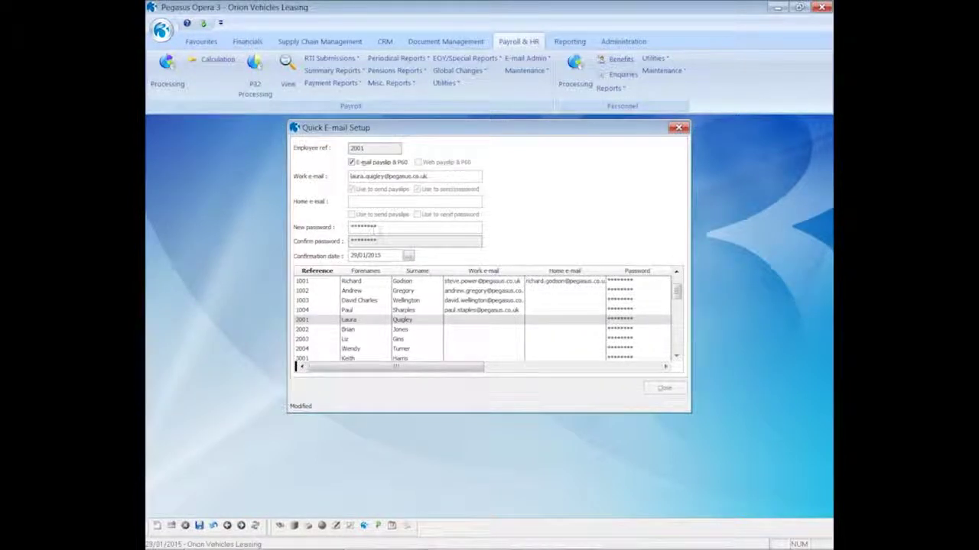
{"action": "left_click", "coordinate": [382, 228]}
{"action": "left_click_drag", "start_coordinate": [382, 227], "coordinate": [347, 228]}
{"action": "type", "text": "passw"}
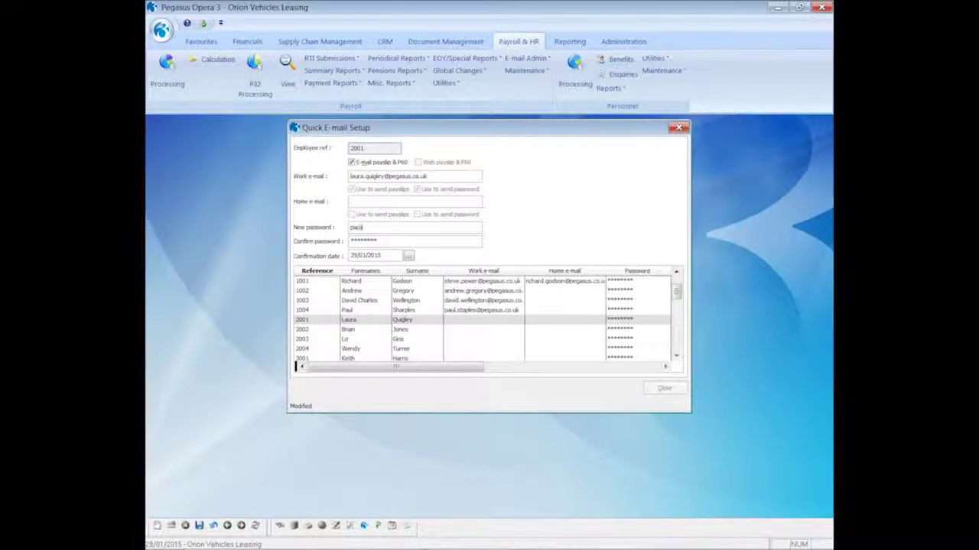
{"action": "type", "text": "ord2"}
{"action": "key", "text": "Tab"}
{"action": "type", "text": "password2"}
{"action": "left_click", "coordinate": [199, 527]}
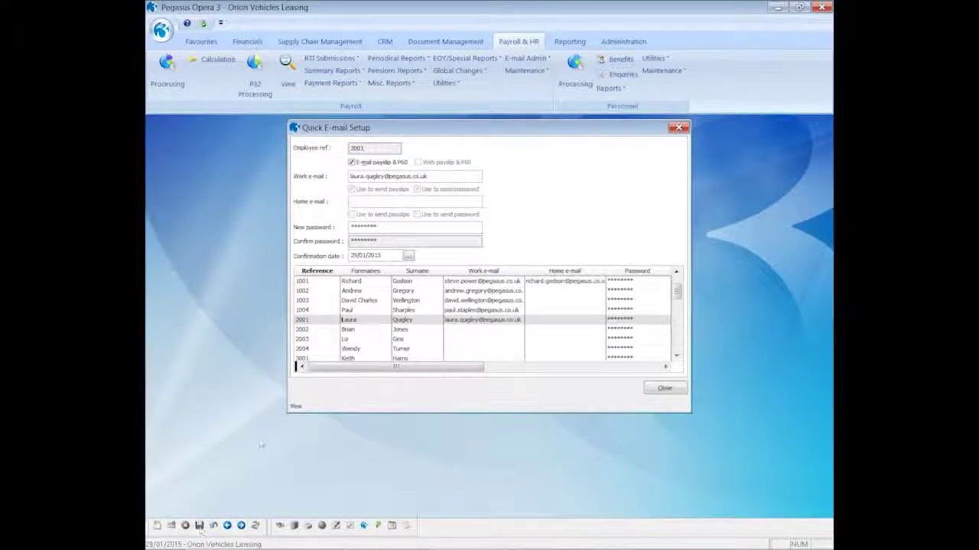
Step: Load employee 2002's e-mail settings, then close Quick E-mail Setup
{"action": "left_click", "coordinate": [348, 330]}
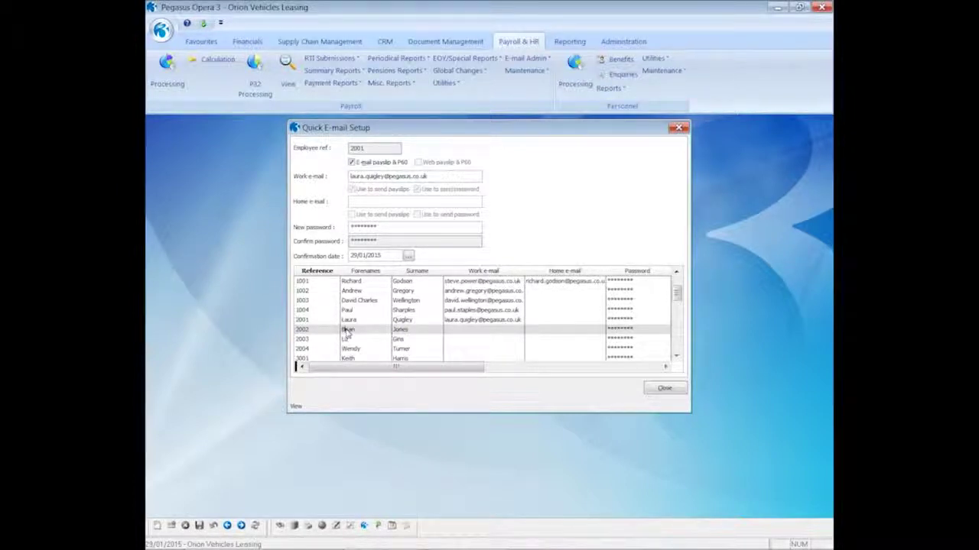
{"action": "left_click", "coordinate": [346, 330]}
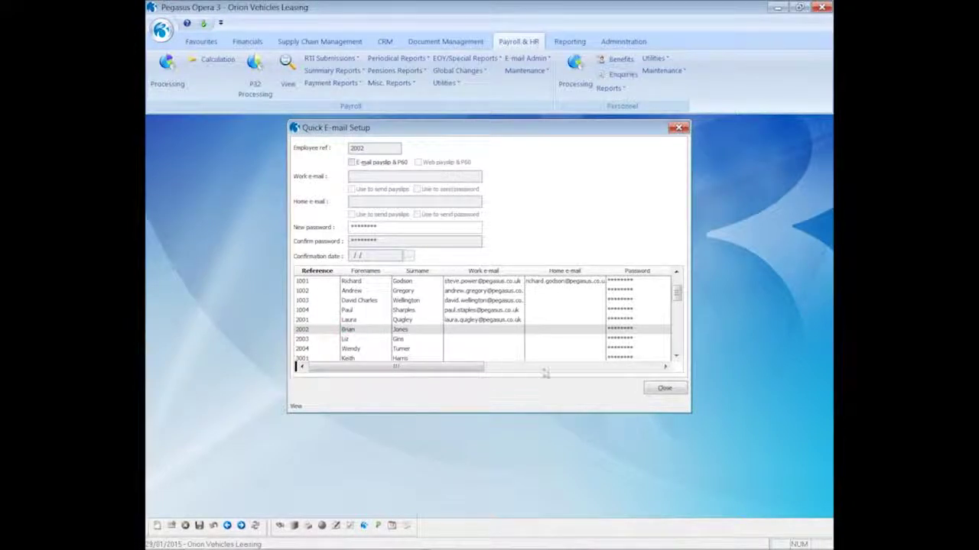
{"action": "left_click", "coordinate": [661, 390]}
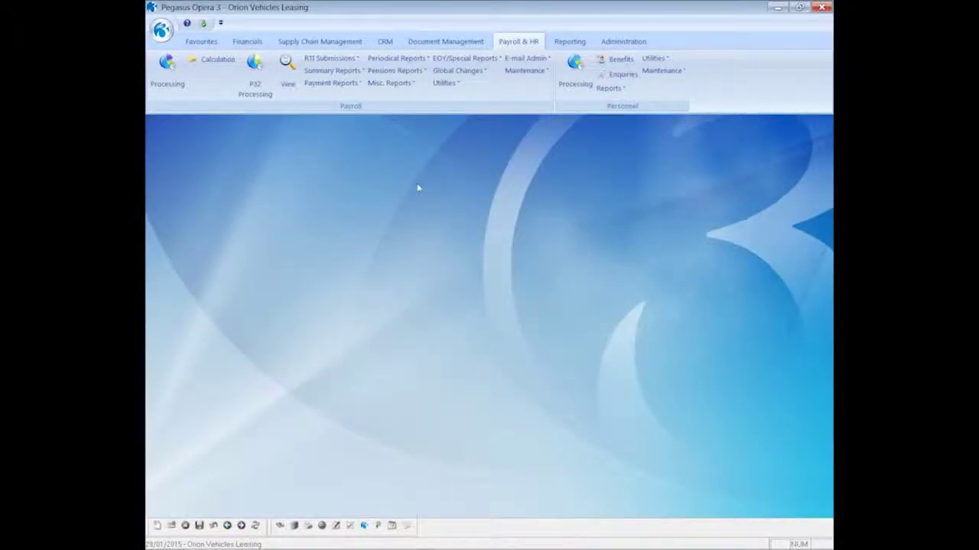
Step: Create a skeleton contacts CSV for Monthly employees 1001–3022, set to open when finished
{"action": "left_click", "coordinate": [525, 59]}
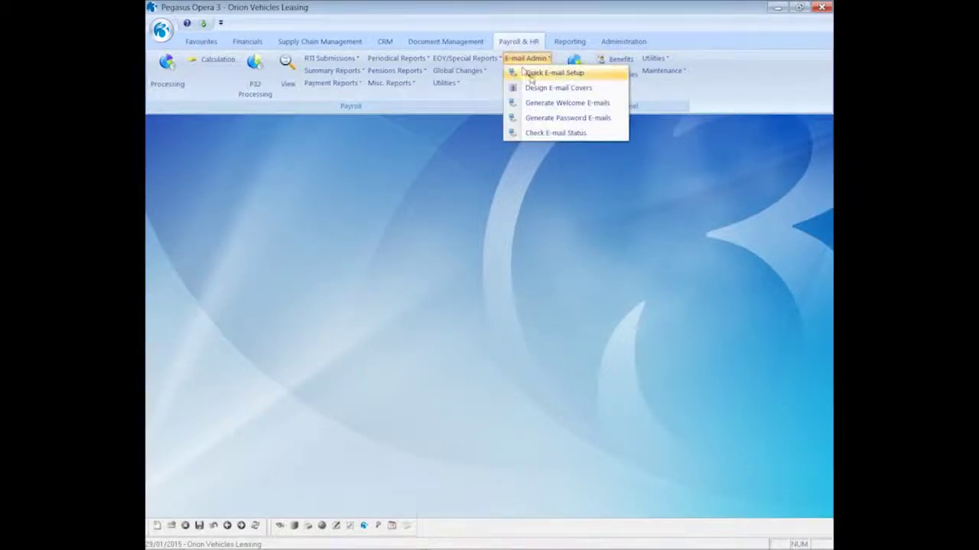
{"action": "left_click", "coordinate": [529, 74]}
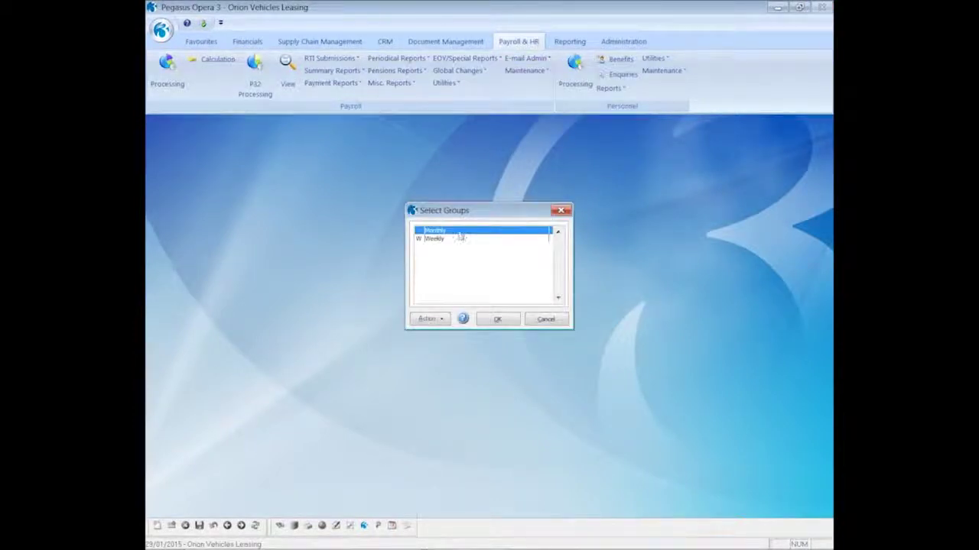
{"action": "left_click", "coordinate": [494, 321]}
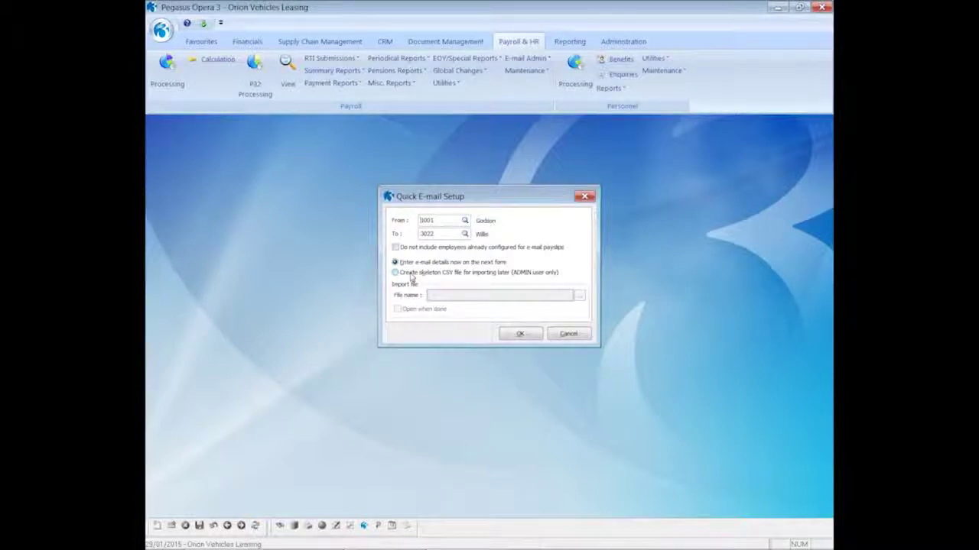
{"action": "left_click", "coordinate": [410, 276]}
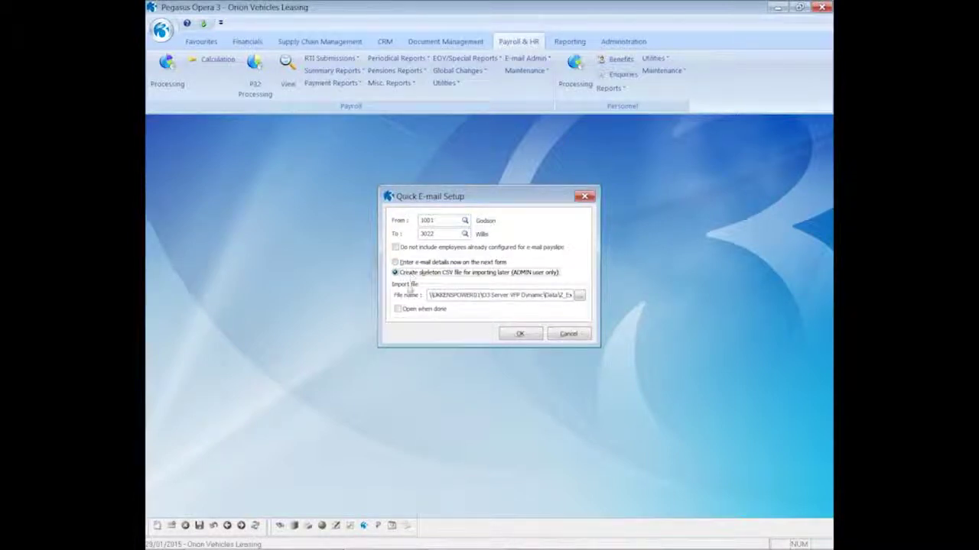
{"action": "left_click", "coordinate": [397, 310]}
{"action": "left_click", "coordinate": [518, 336]}
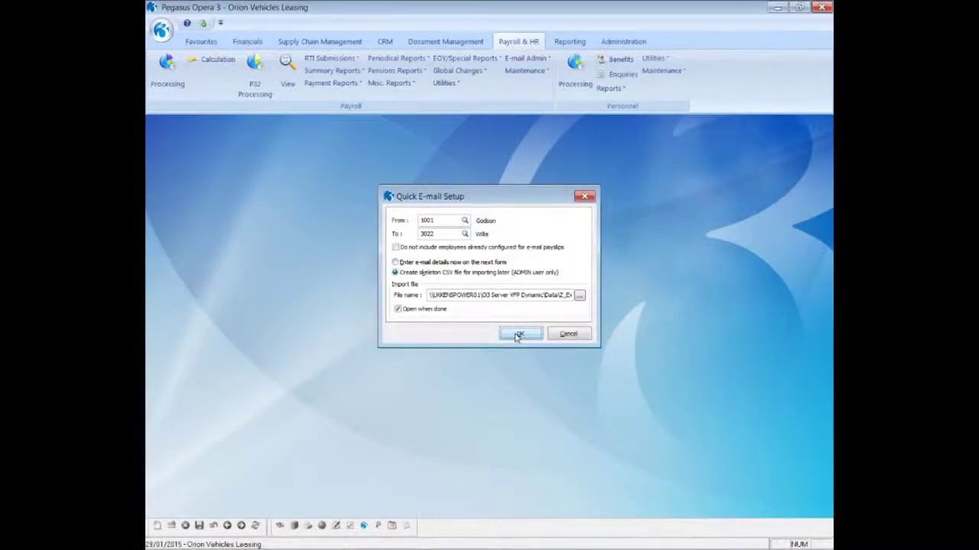
{"action": "left_click", "coordinate": [589, 346]}
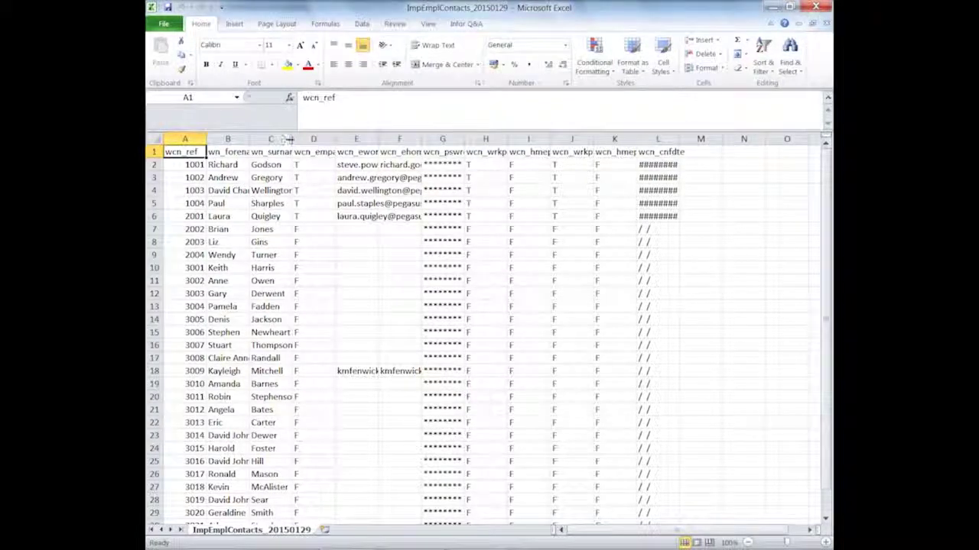
Step: Autofit columns C, E and F to show full surnames and e-mails, widening F slightly more
{"action": "double_click", "coordinate": [291, 139]}
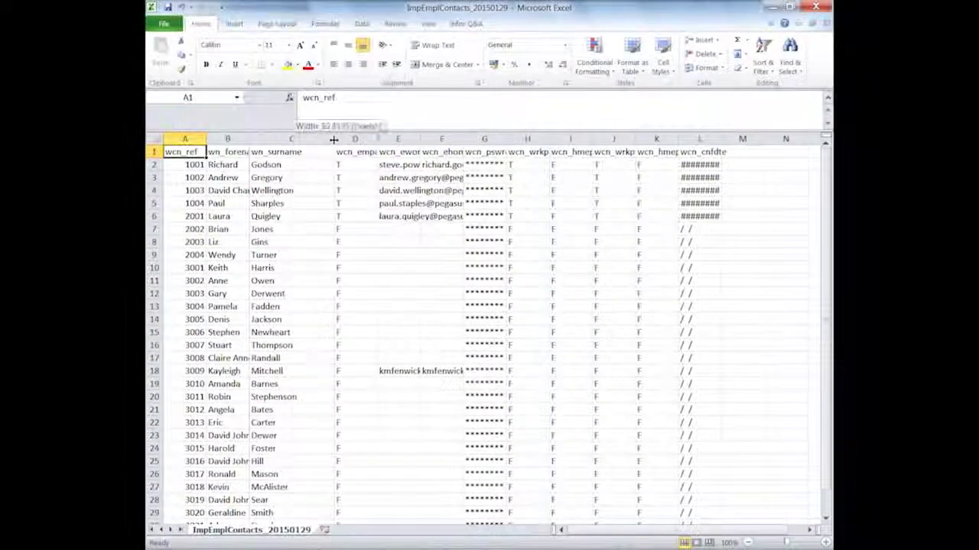
{"action": "double_click", "coordinate": [419, 139]}
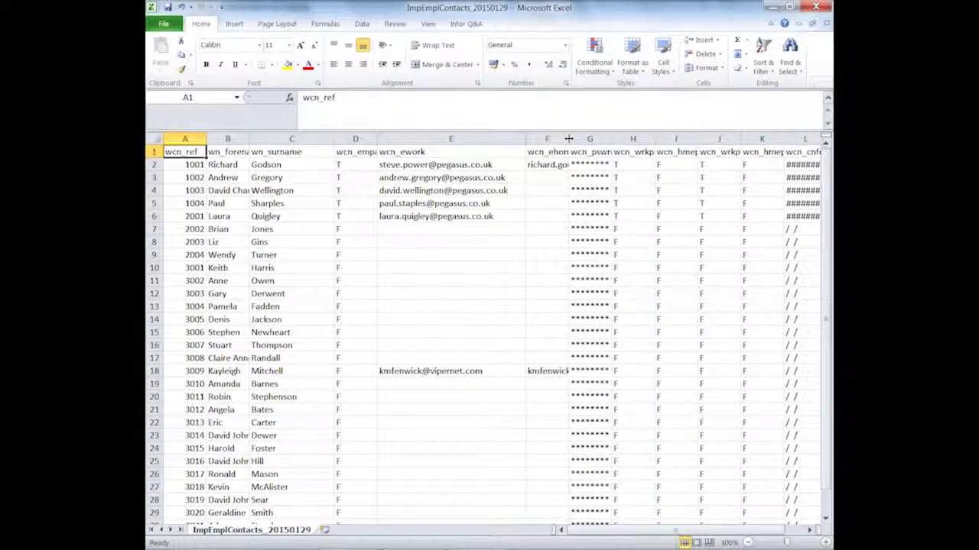
{"action": "double_click", "coordinate": [568, 139]}
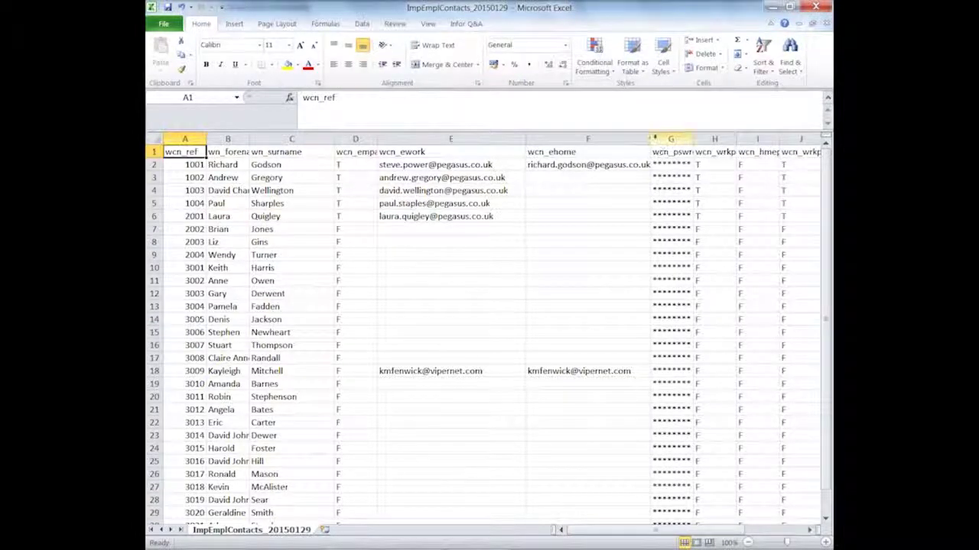
{"action": "left_click_drag", "start_coordinate": [655, 139], "coordinate": [671, 138]}
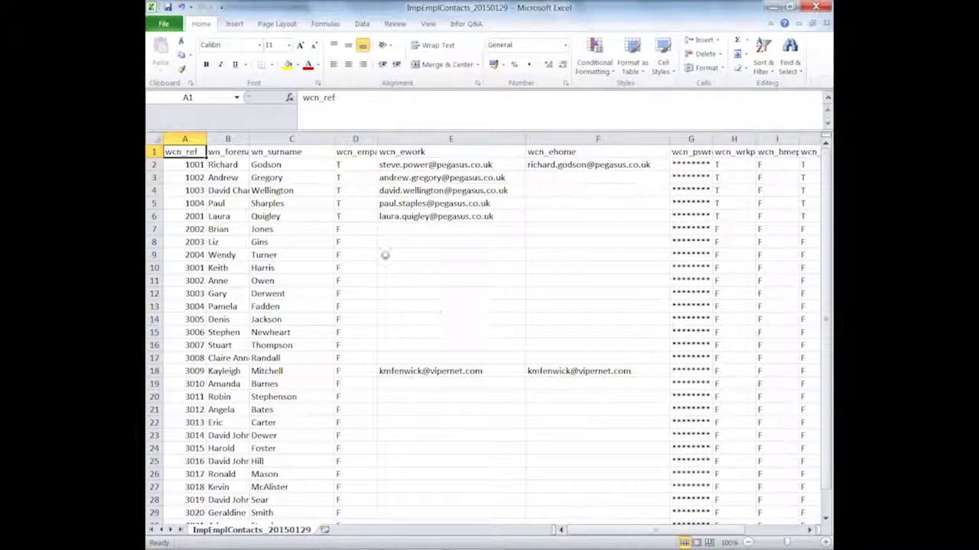
Step: Enter employee 2002's work e-mail in E7, then close Excel without saving the CSV
{"action": "left_click", "coordinate": [386, 229]}
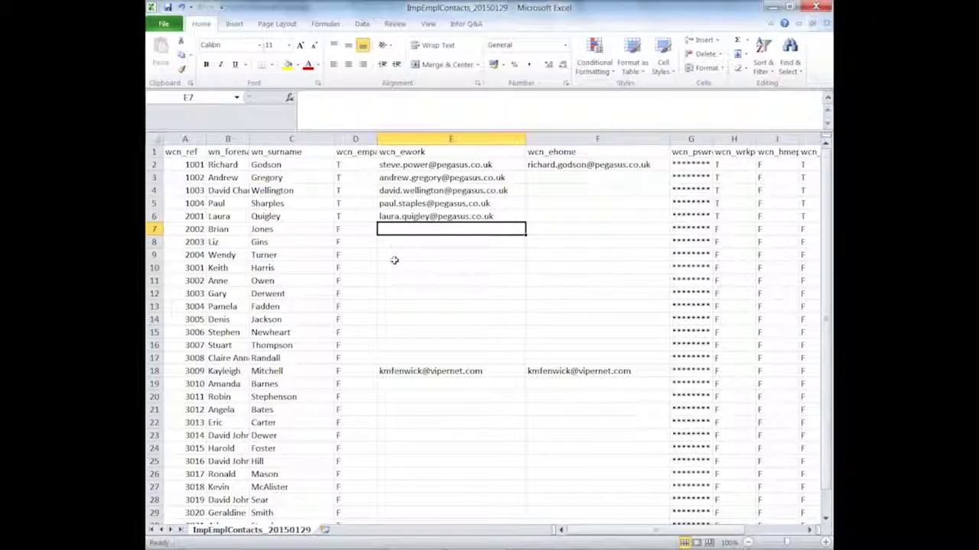
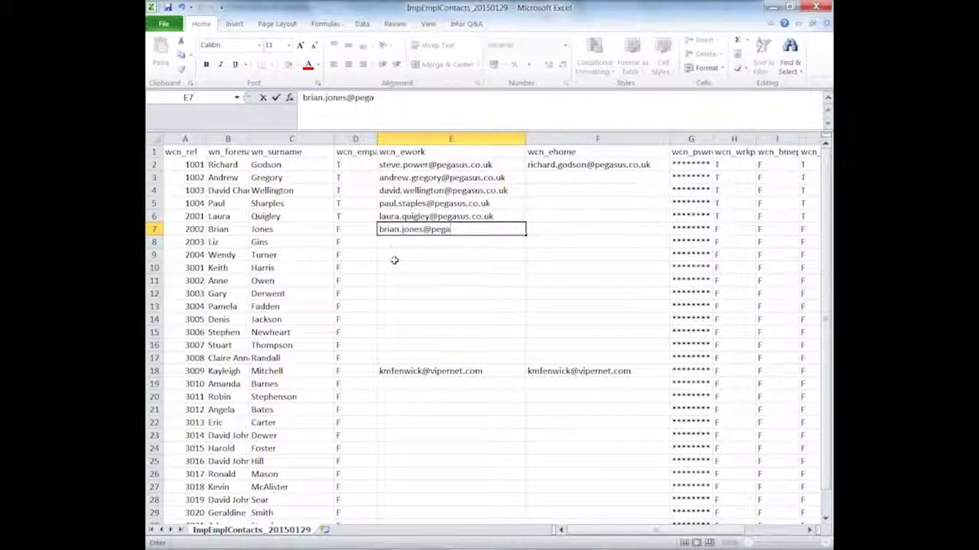
{"action": "key", "text": "Return"}
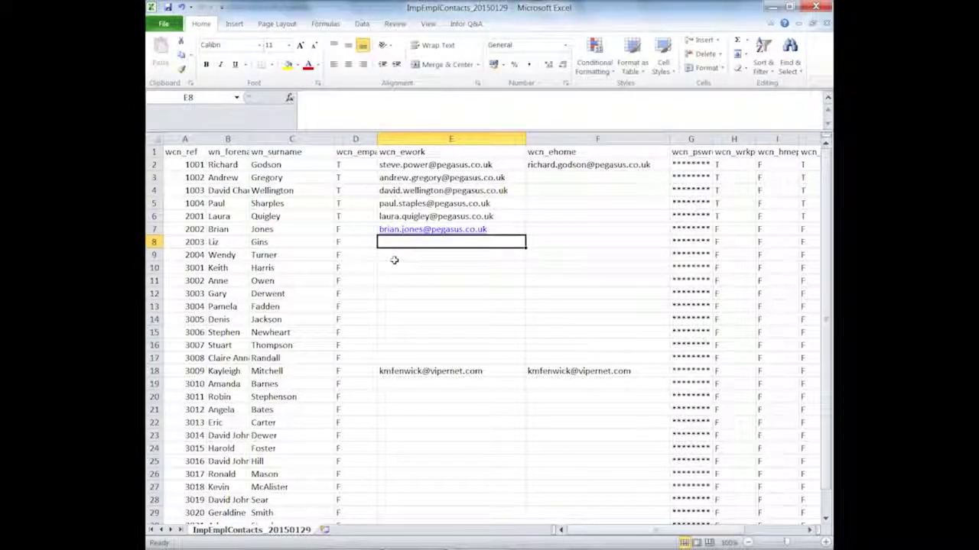
{"action": "type", "text": "liz."}
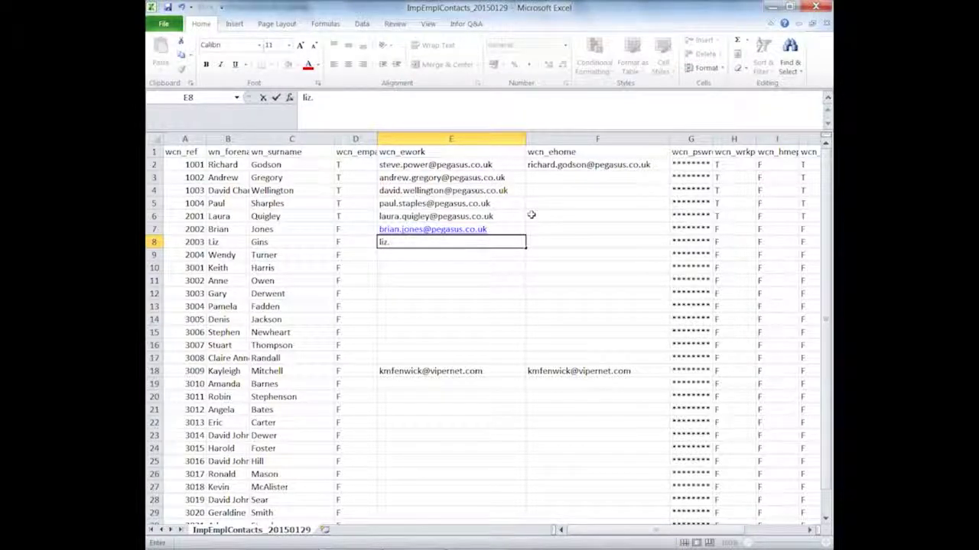
{"action": "left_click", "coordinate": [815, 9]}
{"action": "left_click", "coordinate": [490, 298]}
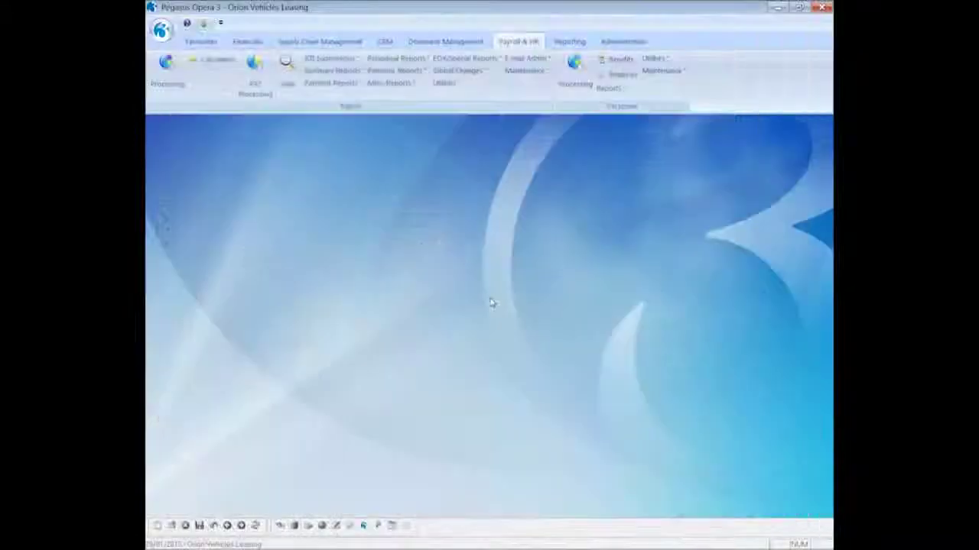
{"action": "left_click", "coordinate": [609, 44]}
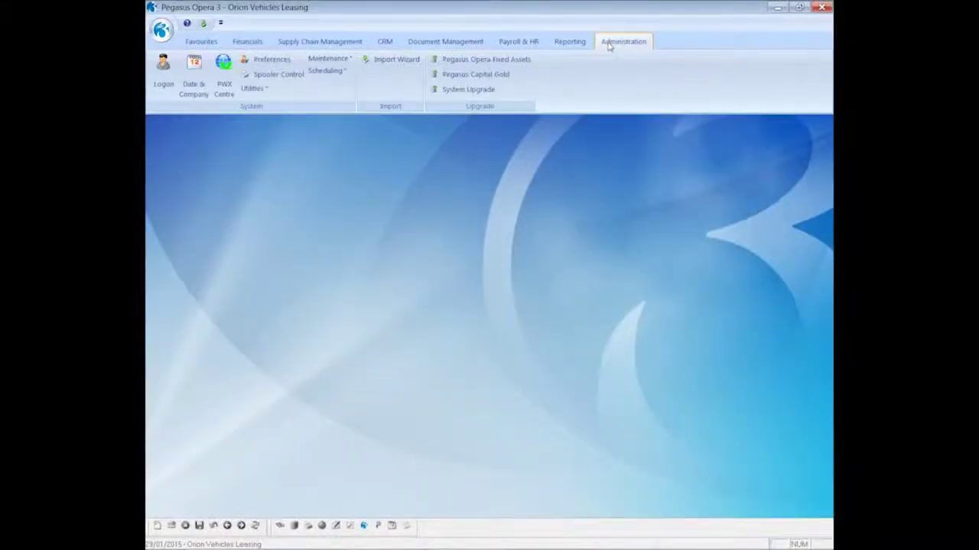
{"action": "left_click", "coordinate": [377, 66]}
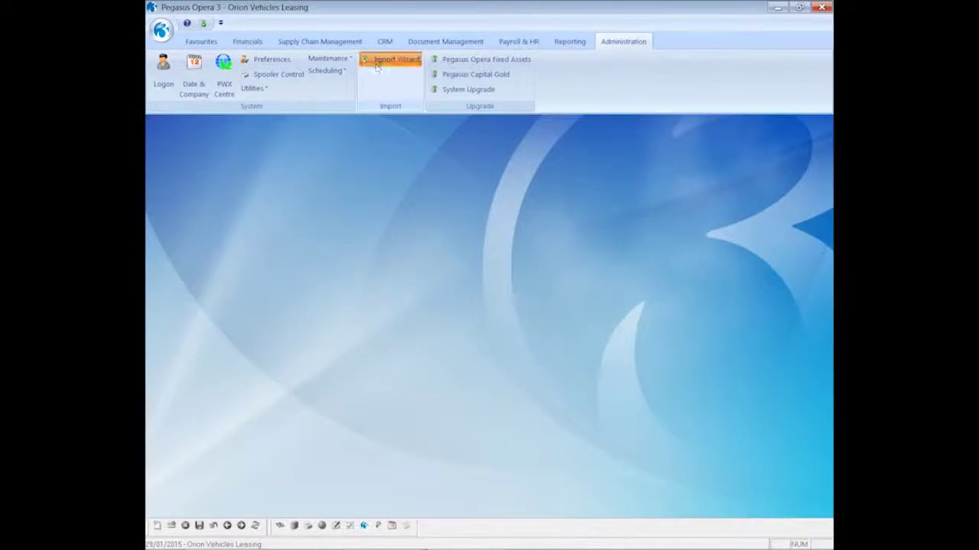
{"action": "left_click", "coordinate": [539, 372]}
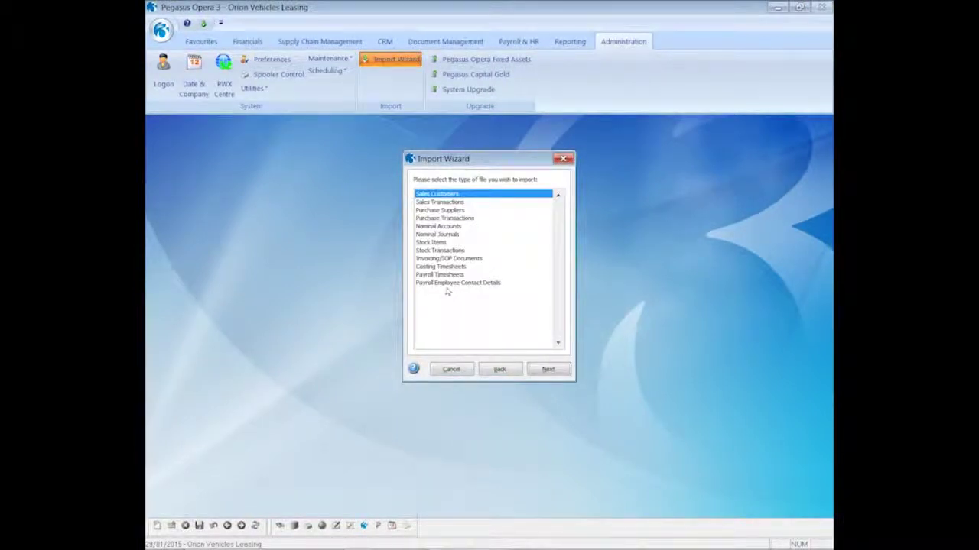
{"action": "left_click", "coordinate": [448, 283]}
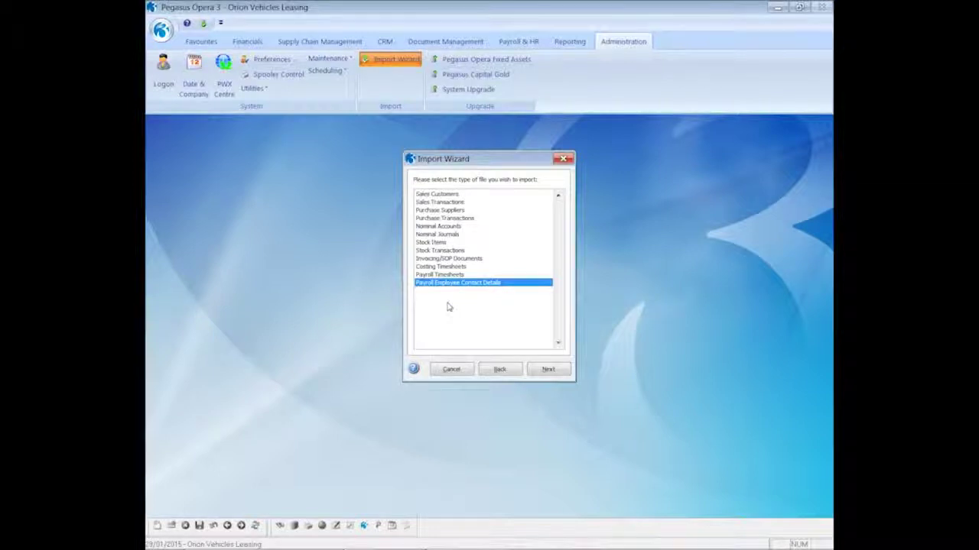
{"action": "left_click", "coordinate": [548, 370]}
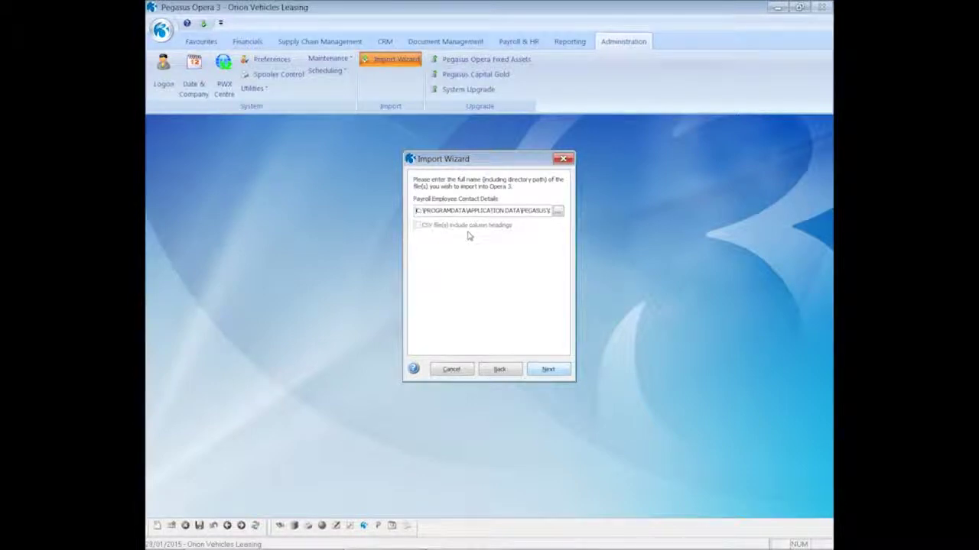
{"action": "left_click", "coordinate": [463, 370]}
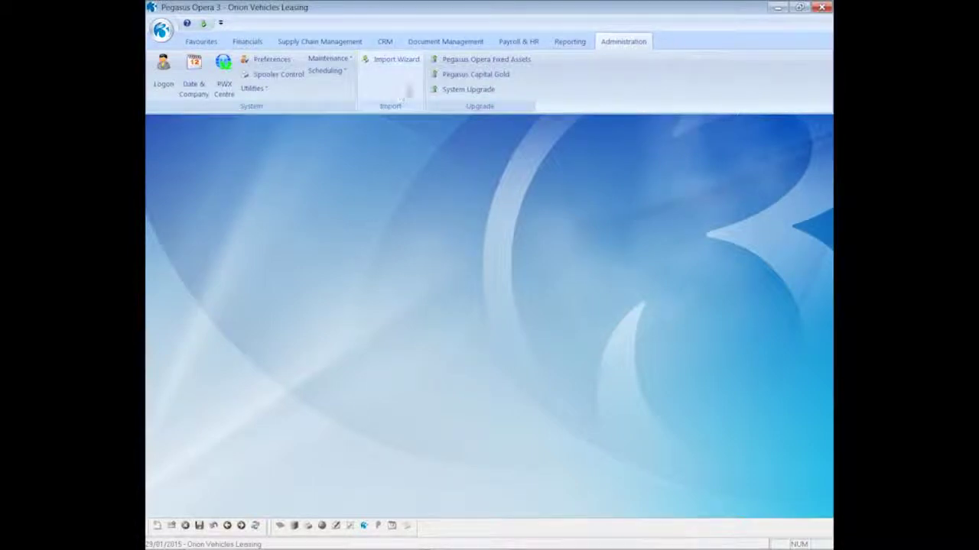
{"action": "left_click", "coordinate": [505, 44]}
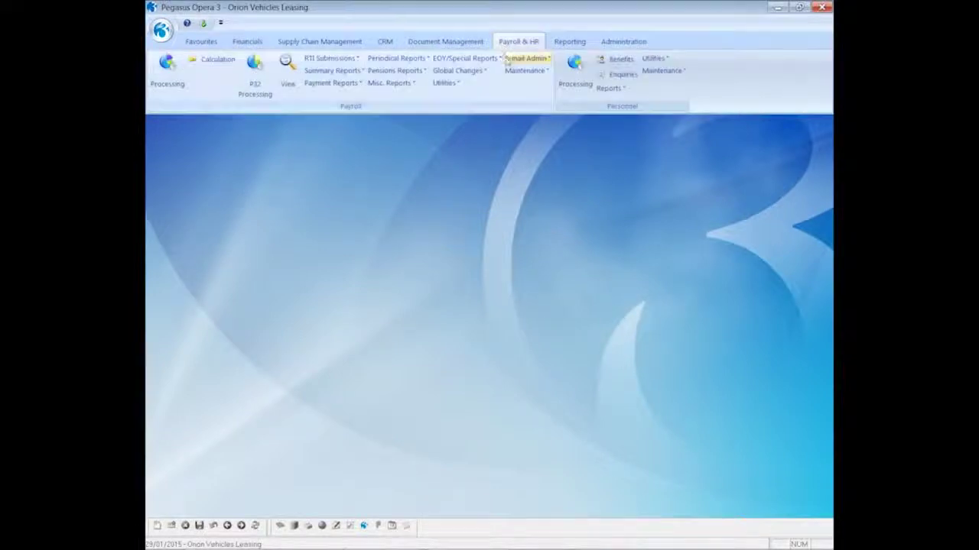
{"action": "left_click", "coordinate": [507, 60]}
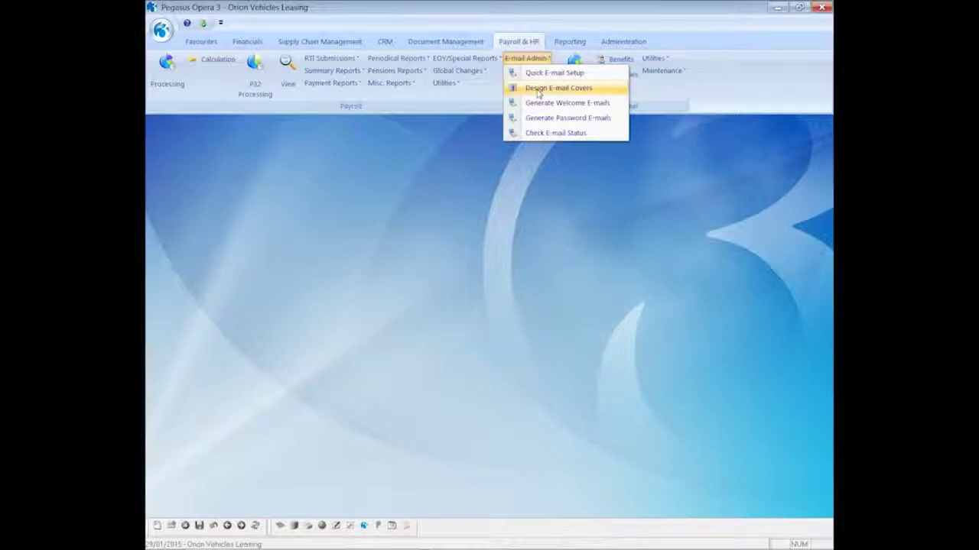
{"action": "left_click", "coordinate": [538, 91]}
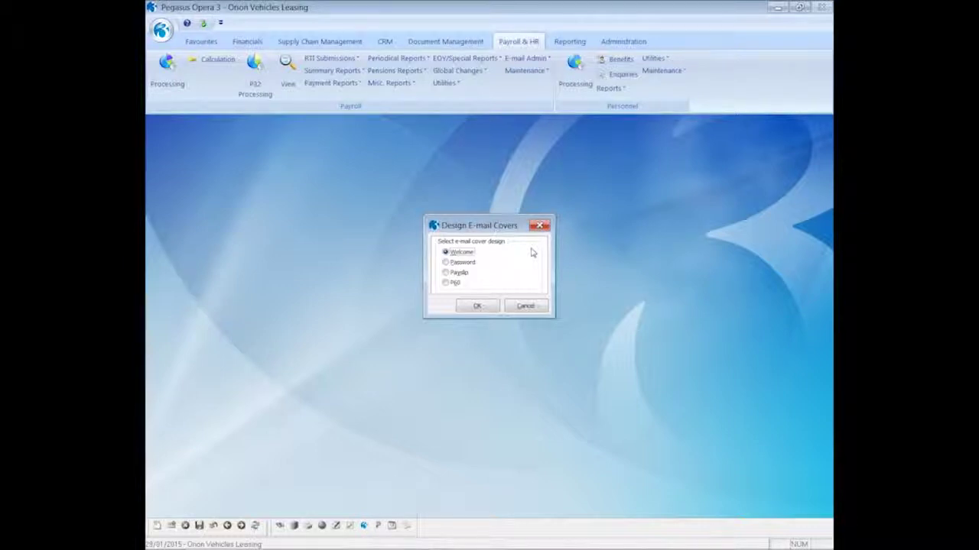
{"action": "left_click", "coordinate": [475, 307]}
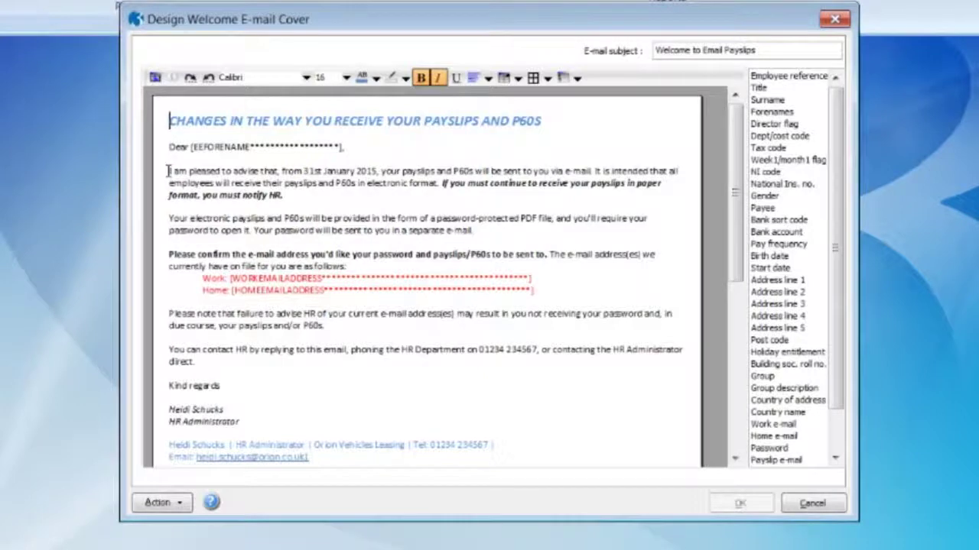
{"action": "left_click_drag", "start_coordinate": [167, 171], "coordinate": [549, 171]}
{"action": "left_click_drag", "start_coordinate": [739, 269], "coordinate": [736, 211]}
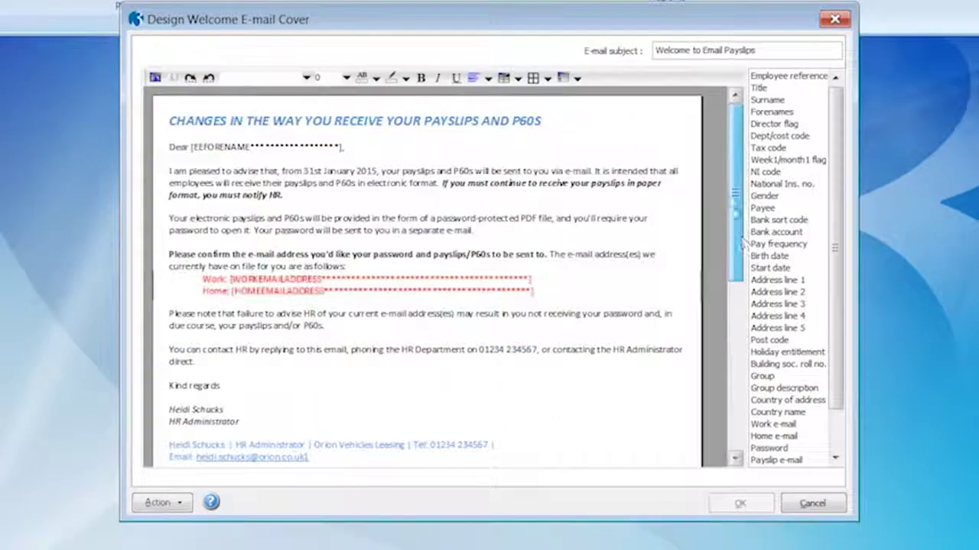
{"action": "left_click", "coordinate": [811, 505]}
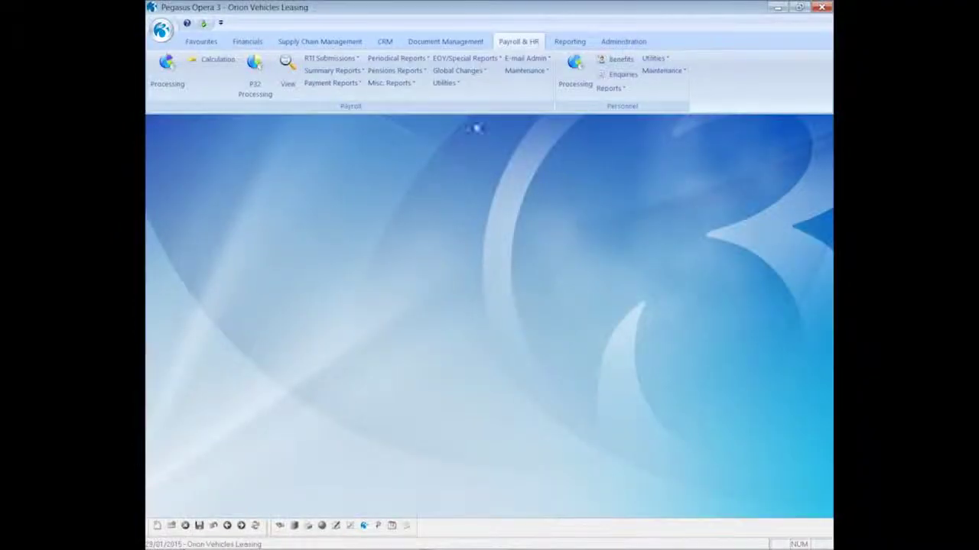
{"action": "left_click", "coordinate": [522, 59]}
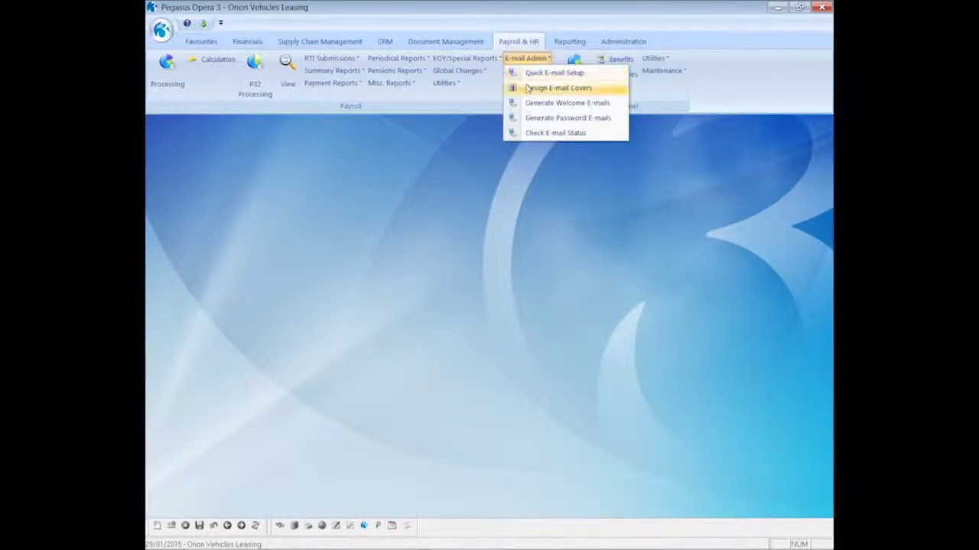
{"action": "left_click", "coordinate": [550, 88]}
{"action": "left_click", "coordinate": [463, 263]}
{"action": "left_click", "coordinate": [476, 306]}
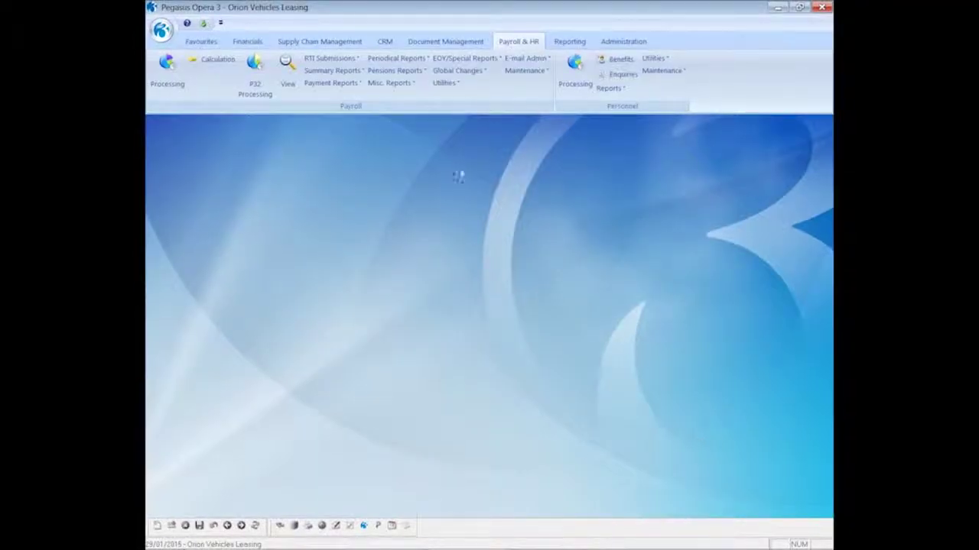
{"action": "left_click", "coordinate": [526, 59]}
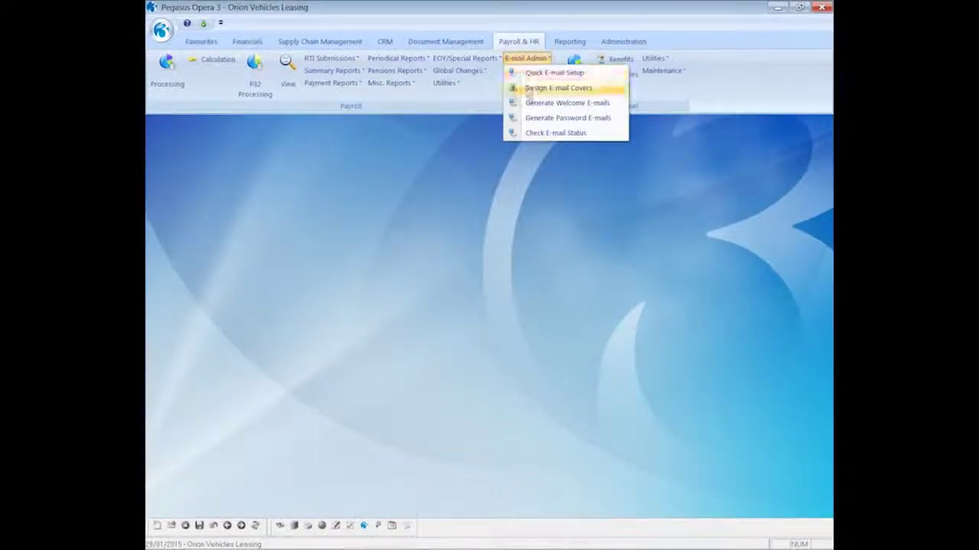
{"action": "left_click", "coordinate": [530, 88]}
{"action": "left_click", "coordinate": [458, 273]}
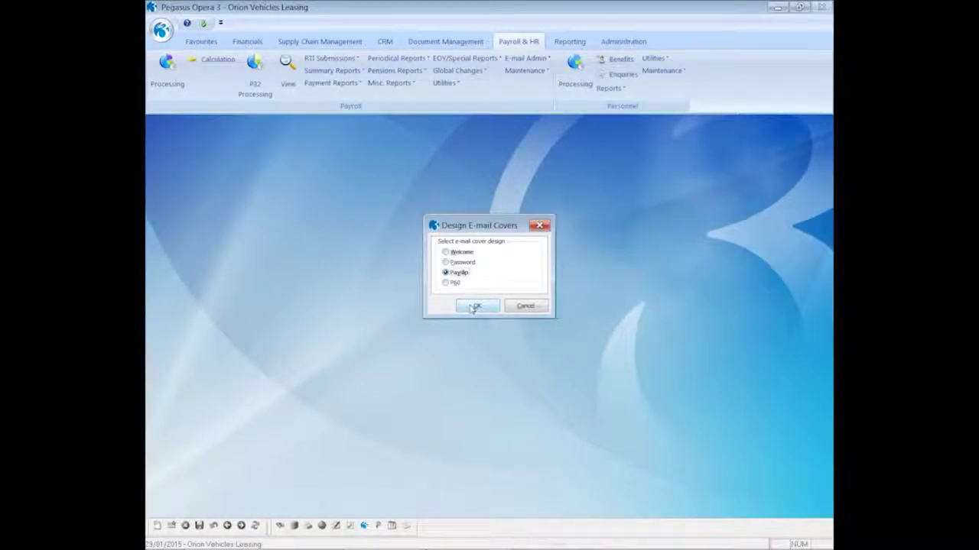
{"action": "left_click", "coordinate": [473, 306]}
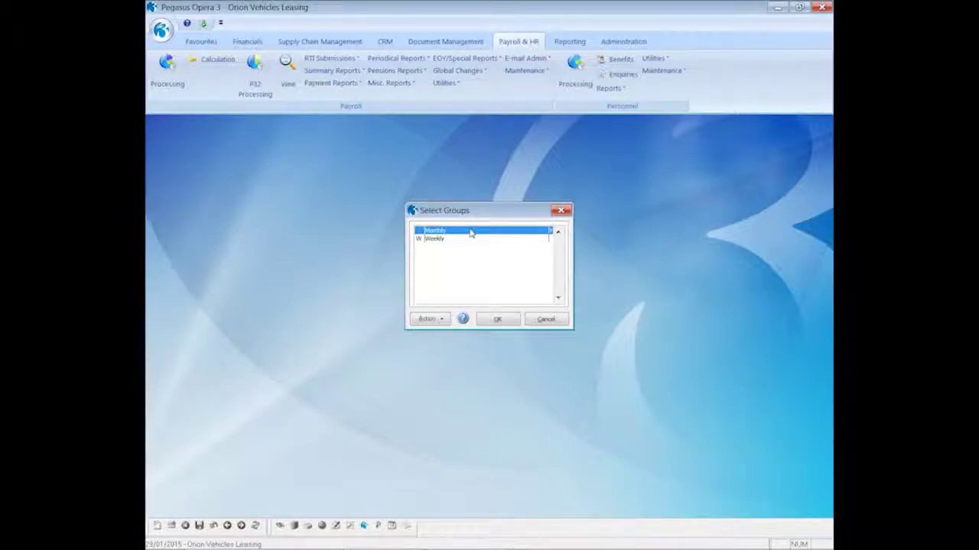
{"action": "left_click", "coordinate": [495, 320]}
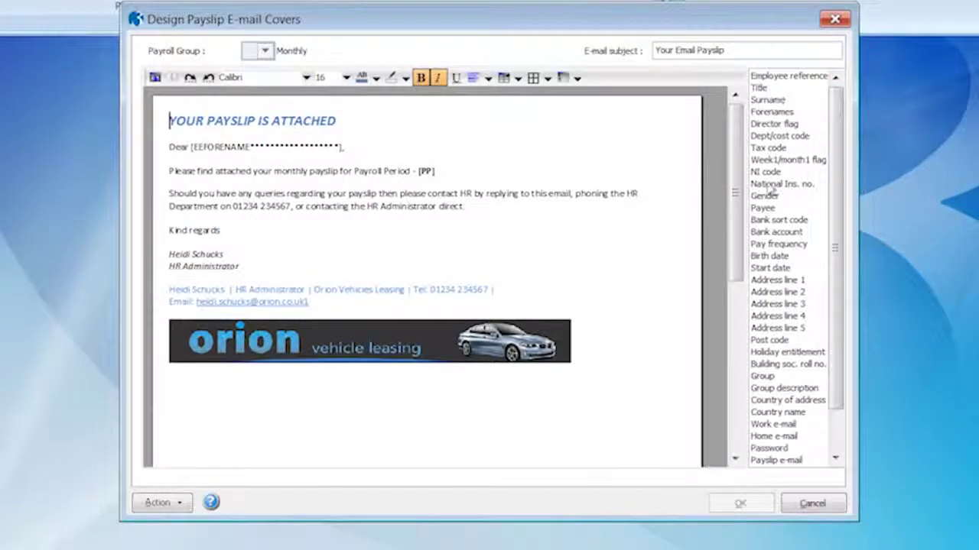
{"action": "left_click", "coordinate": [426, 172]}
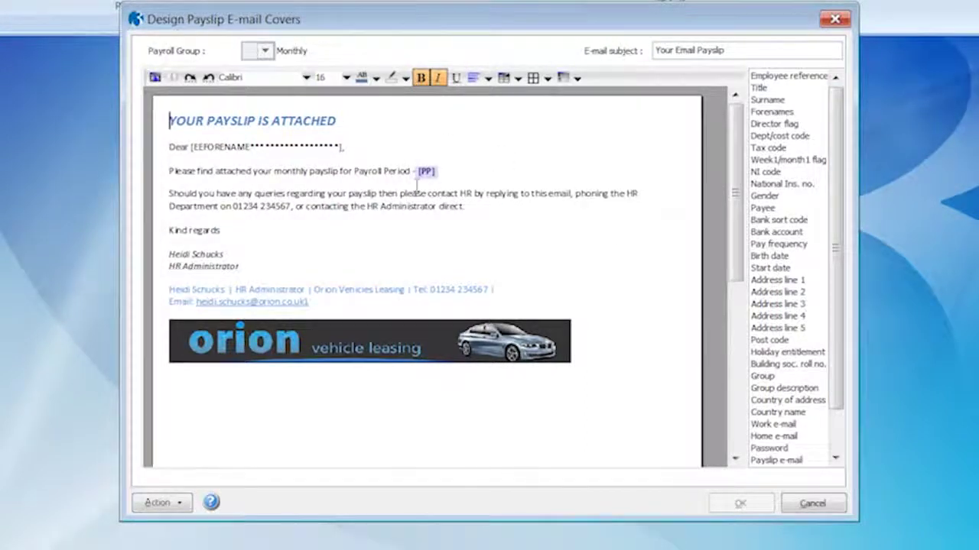
{"action": "left_click", "coordinate": [227, 148]}
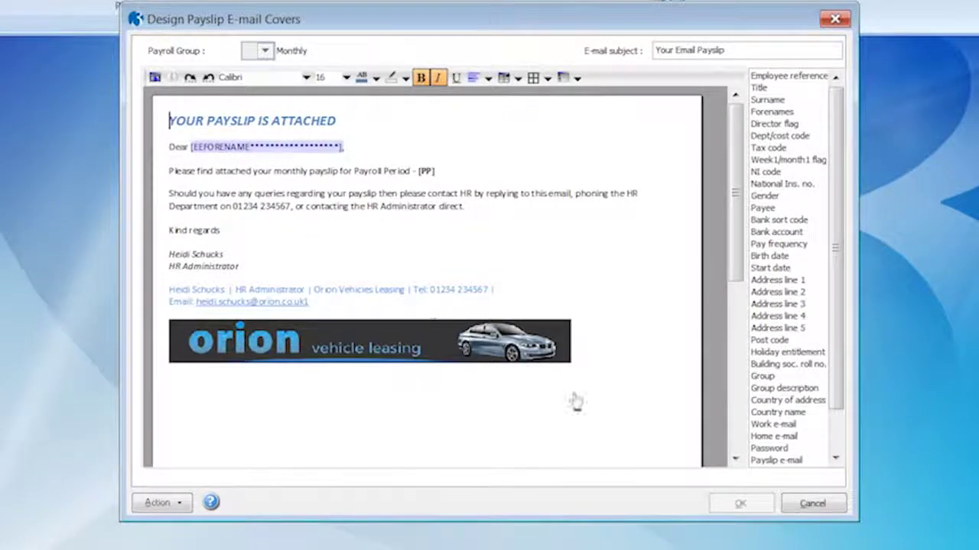
{"action": "left_click", "coordinate": [810, 503]}
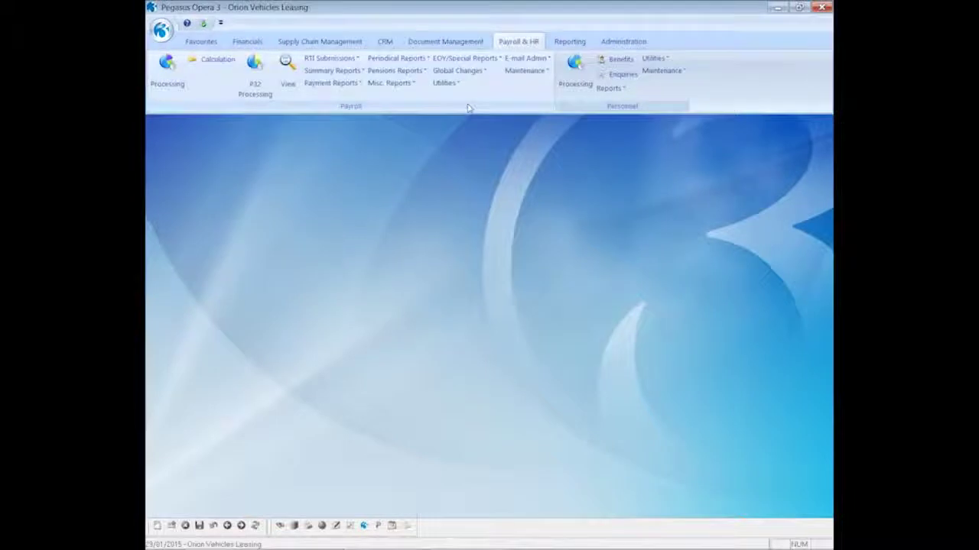
{"action": "left_click", "coordinate": [526, 58]}
{"action": "left_click", "coordinate": [535, 87]}
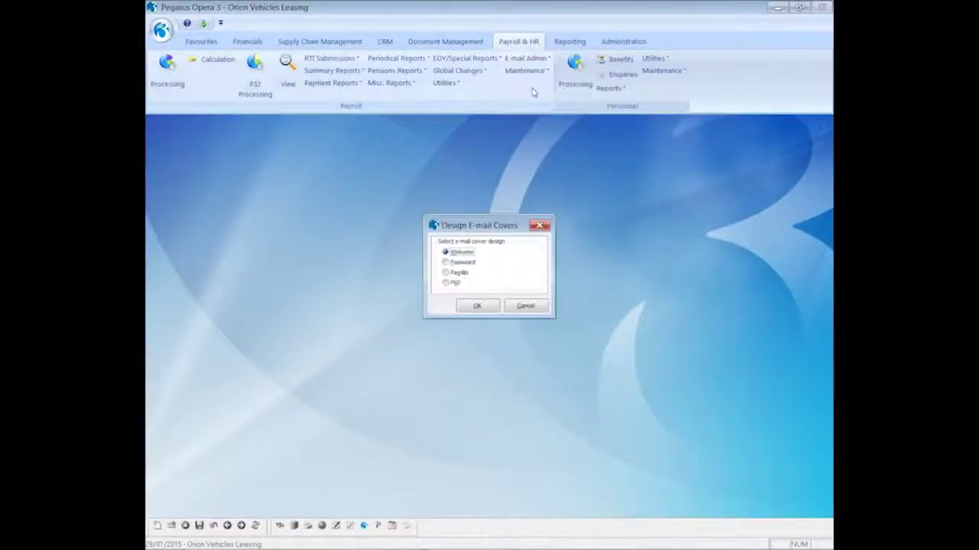
{"action": "left_click", "coordinate": [455, 285]}
{"action": "left_click", "coordinate": [469, 306]}
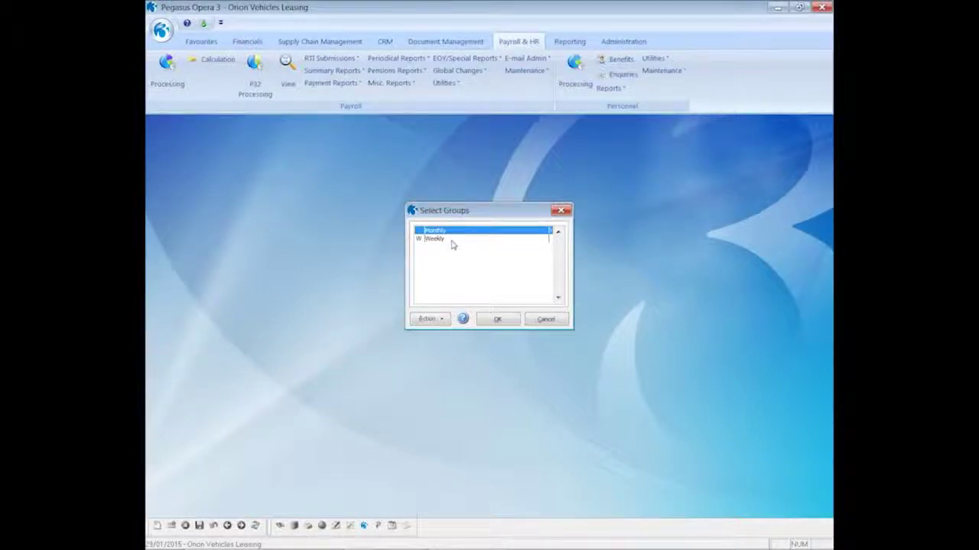
{"action": "left_click", "coordinate": [495, 320]}
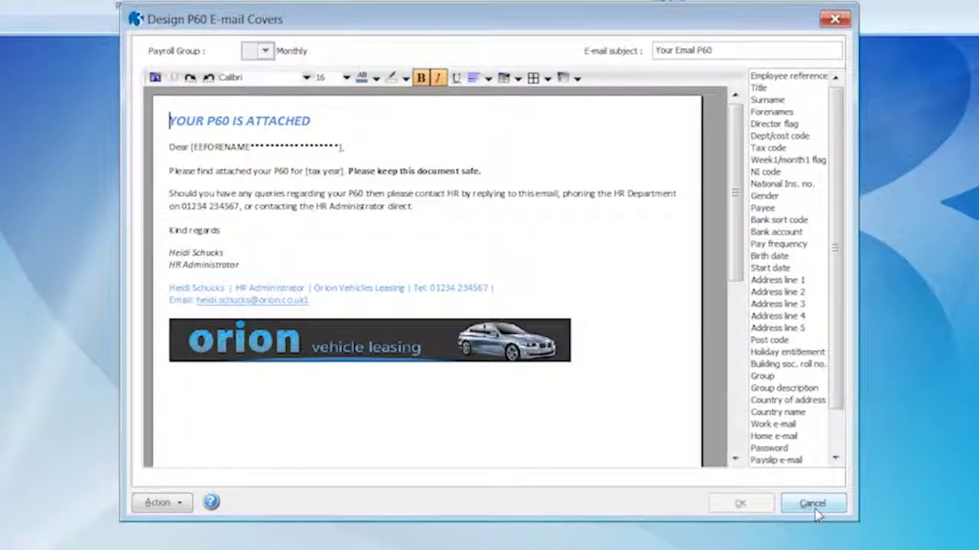
{"action": "left_click", "coordinate": [813, 510]}
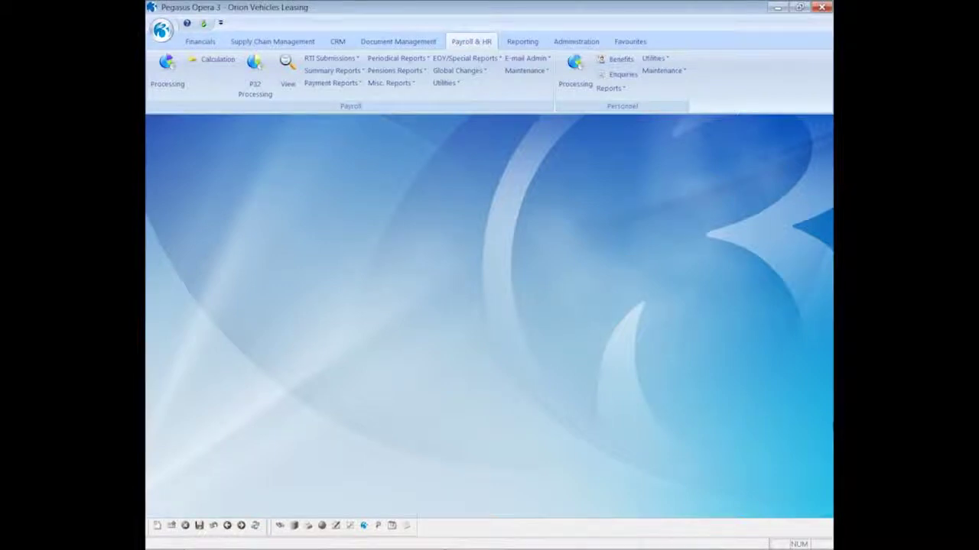
Step: Start Generate Welcome E-mails for the Monthly payroll group
{"action": "left_click", "coordinate": [526, 59]}
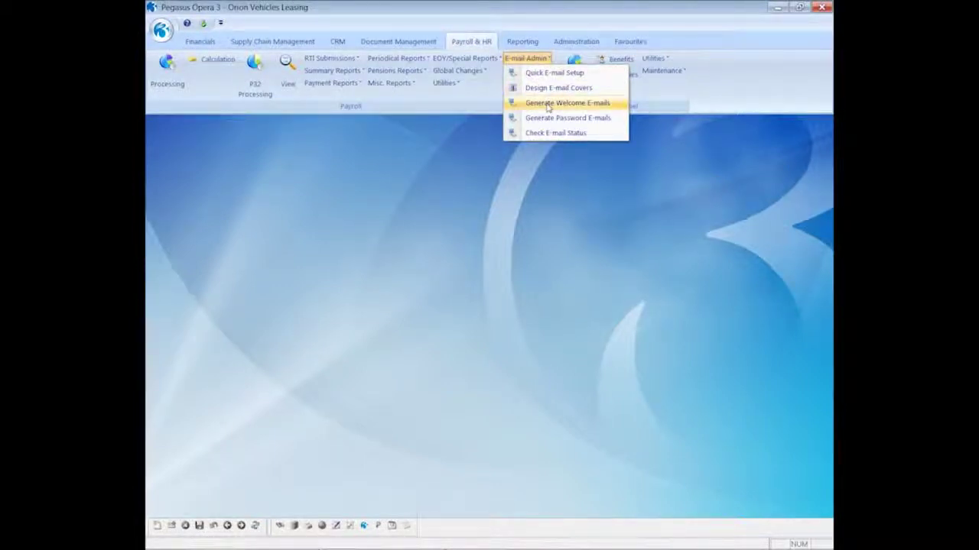
{"action": "left_click", "coordinate": [548, 105]}
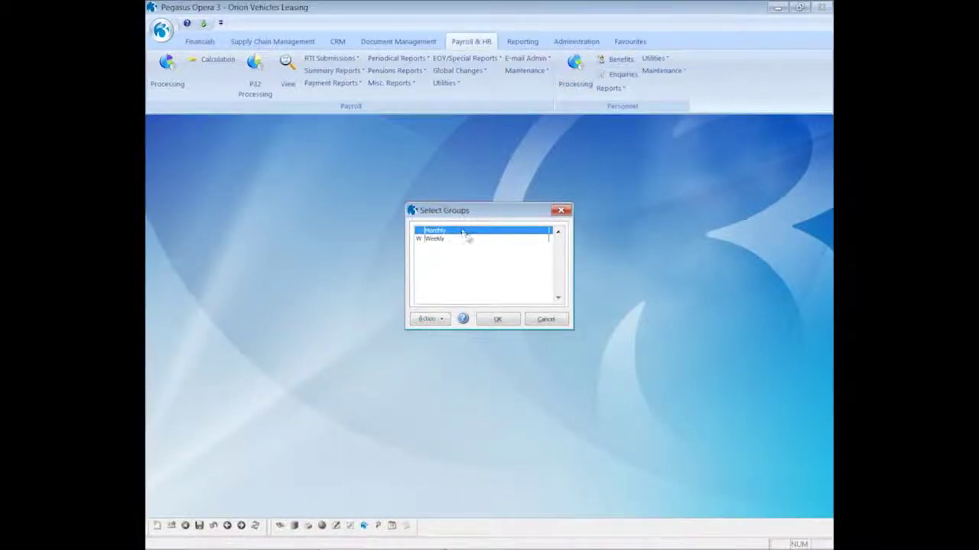
{"action": "left_click", "coordinate": [495, 320]}
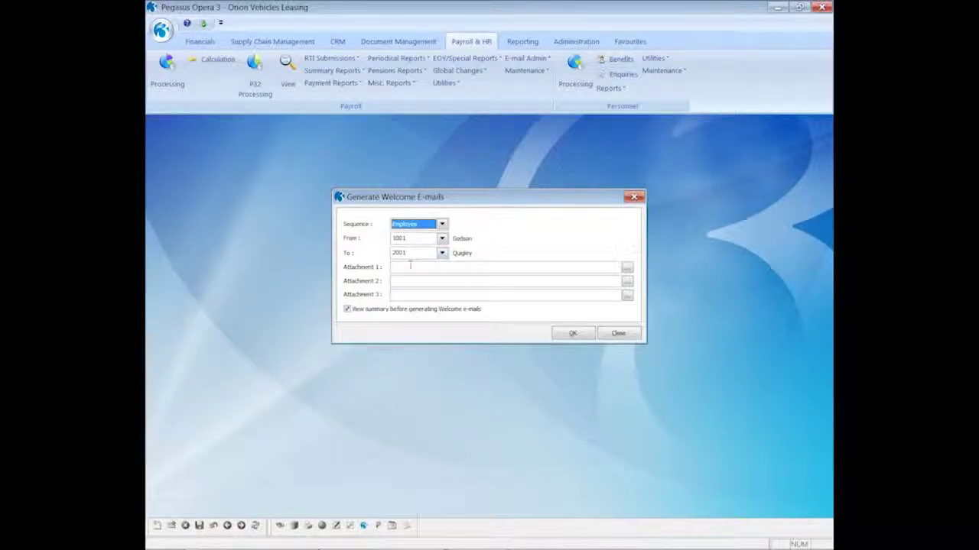
Step: Attach EmailPayslipsPolicyDocument_010115 and ContractOfEmployment_010115 PDFs from the Email Payslips Attachments folder
{"action": "left_click", "coordinate": [626, 273]}
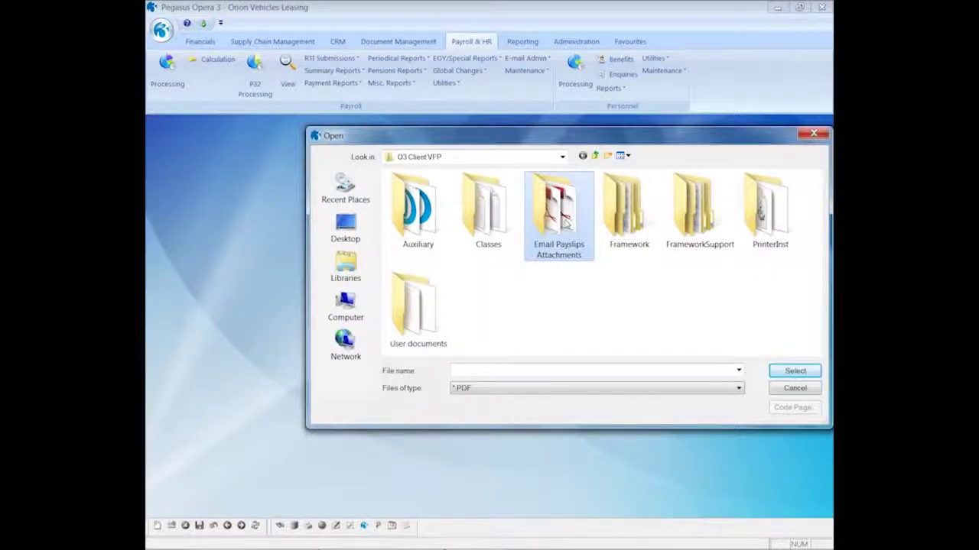
{"action": "double_click", "coordinate": [565, 220]}
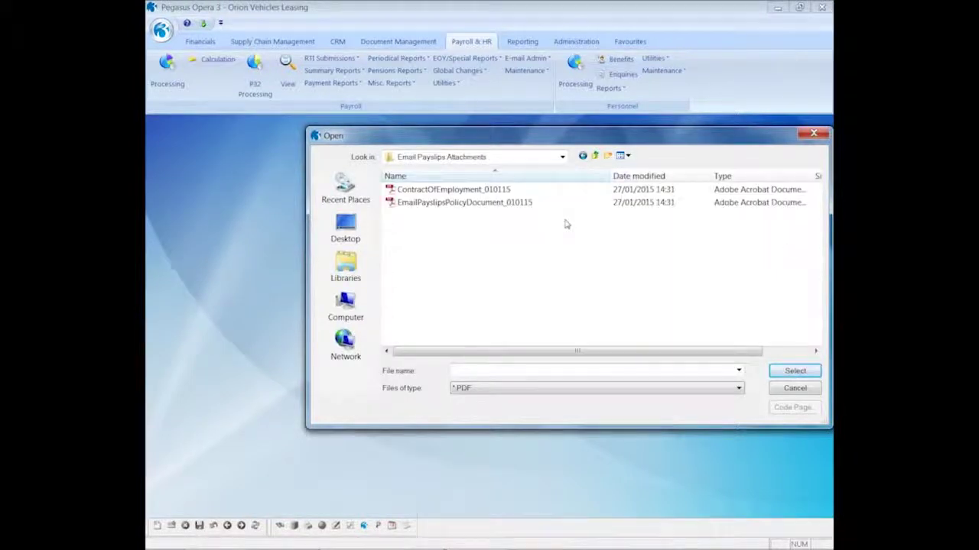
{"action": "left_click", "coordinate": [462, 206]}
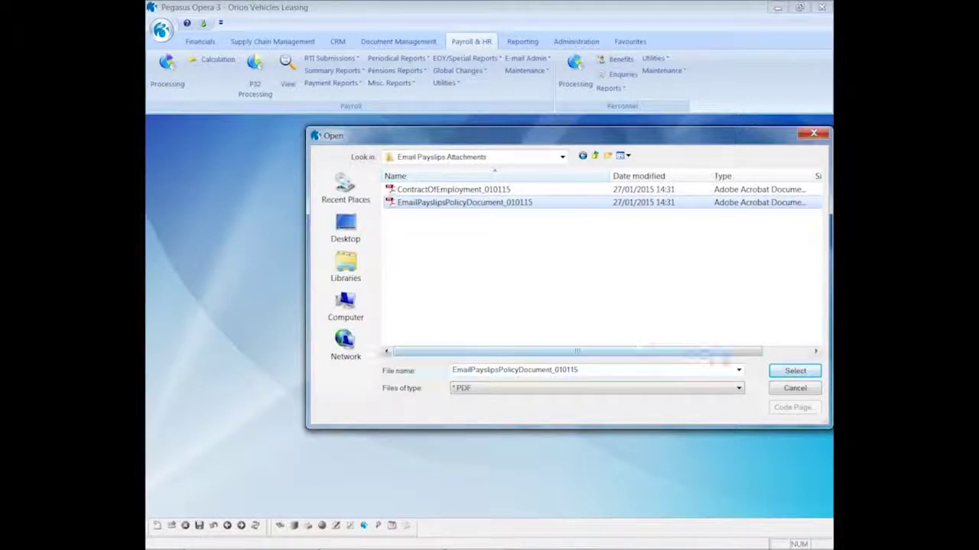
{"action": "left_click", "coordinate": [780, 372]}
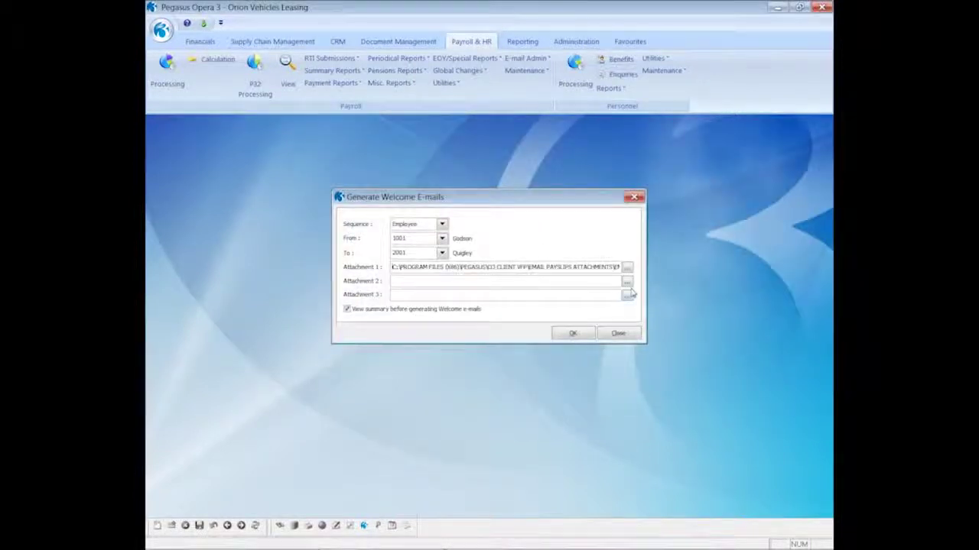
{"action": "left_click", "coordinate": [627, 281]}
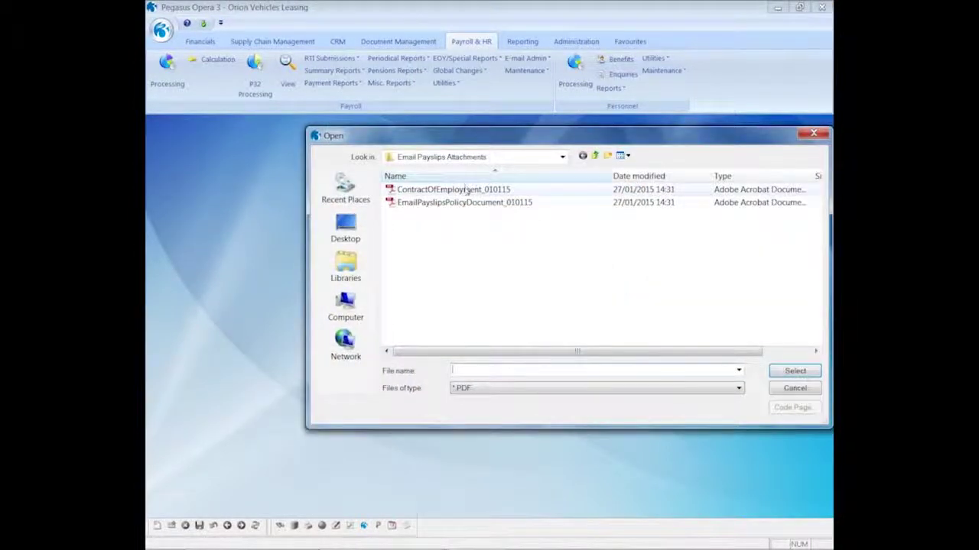
{"action": "double_click", "coordinate": [466, 189]}
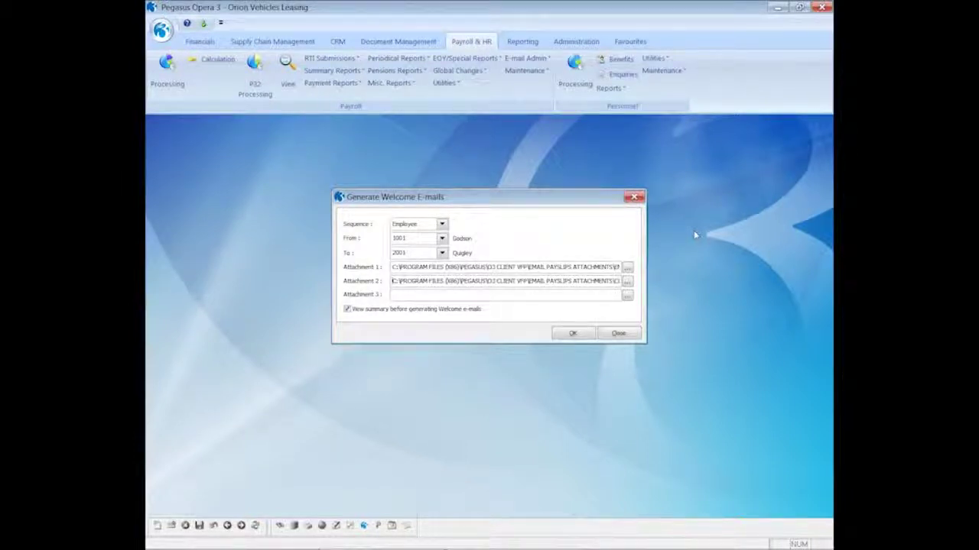
Step: Preview the welcome e-mail recipient summary on screen, then confirm generating the e-mails
{"action": "left_click", "coordinate": [569, 334]}
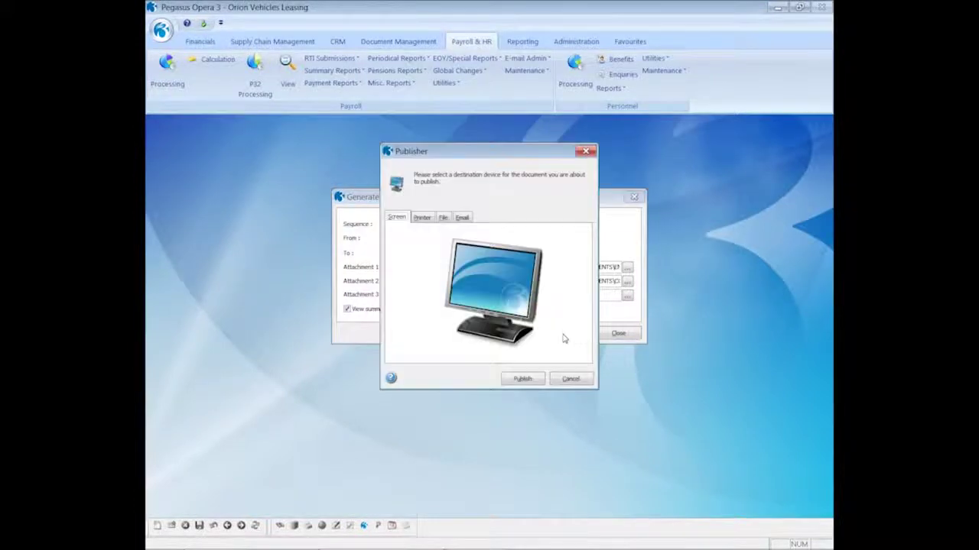
{"action": "left_click", "coordinate": [529, 380]}
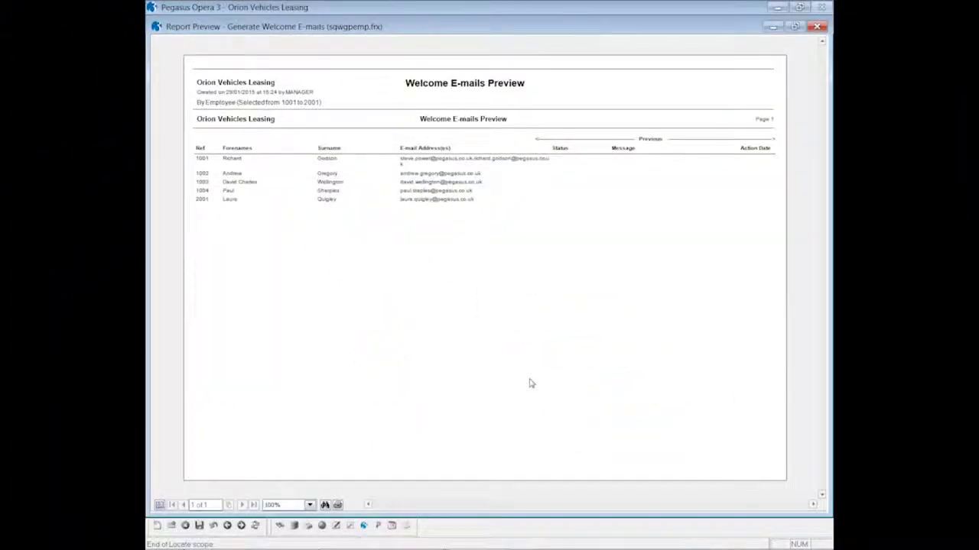
{"action": "left_click", "coordinate": [816, 26]}
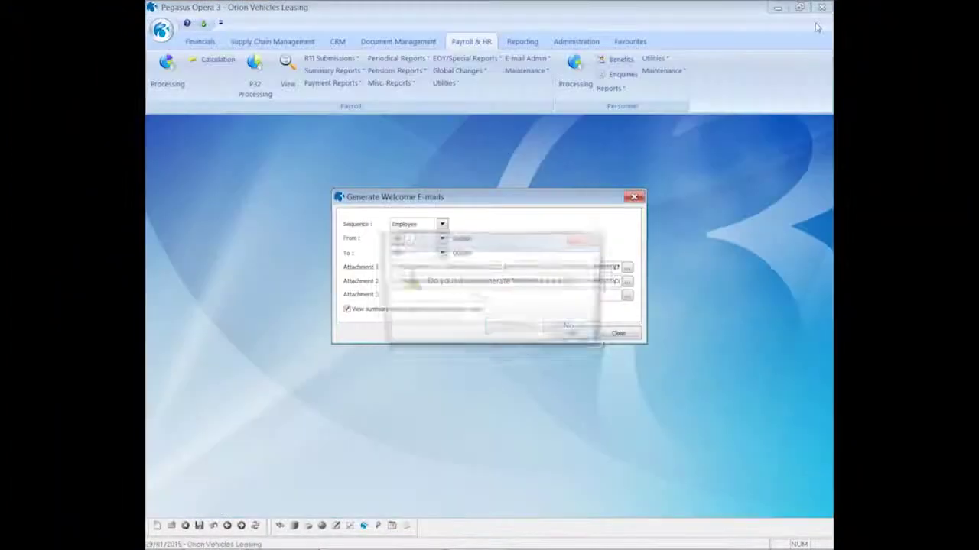
{"action": "left_click", "coordinate": [511, 327]}
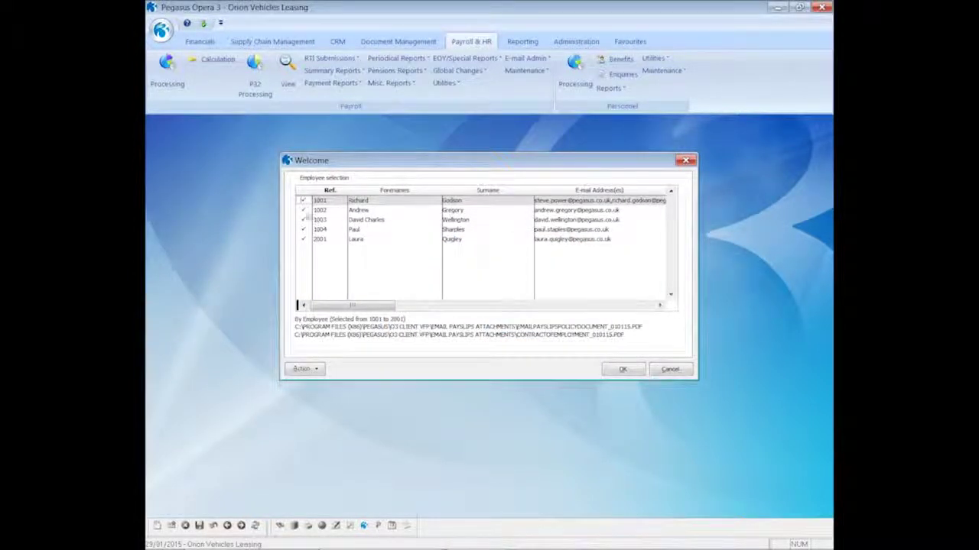
Step: Untick all employees, tick only employee 1001, and send the welcome e-mail
{"action": "left_click", "coordinate": [303, 369]}
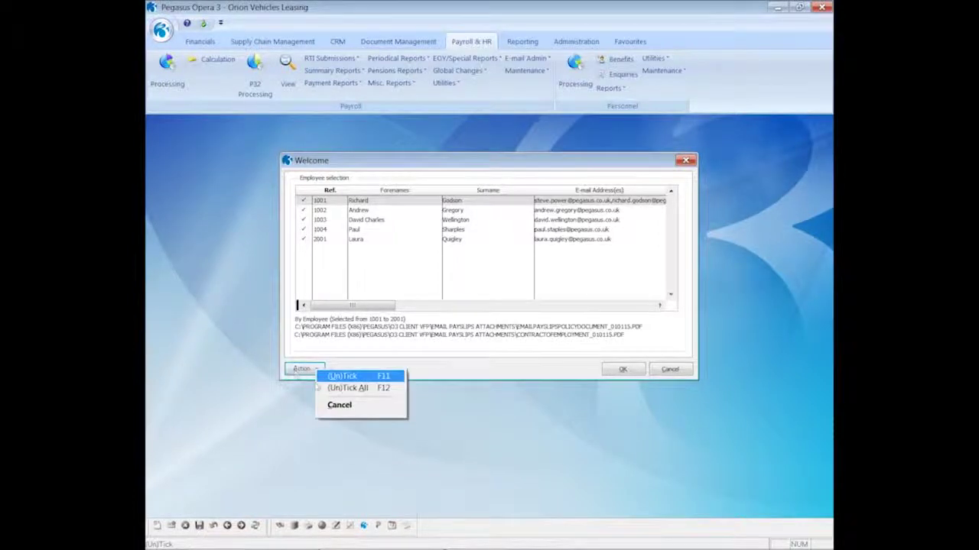
{"action": "left_click", "coordinate": [337, 388]}
{"action": "key", "text": "F11"}
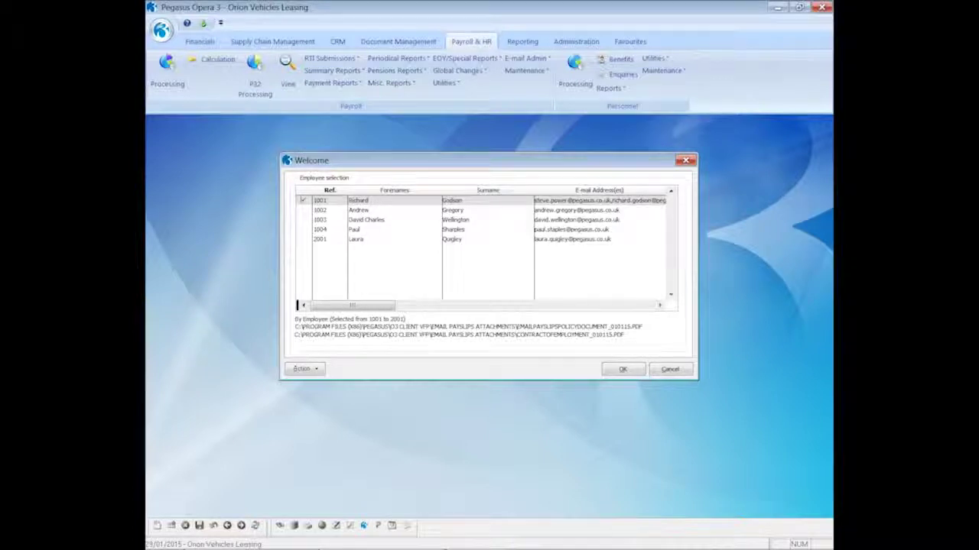
{"action": "left_click", "coordinate": [618, 370]}
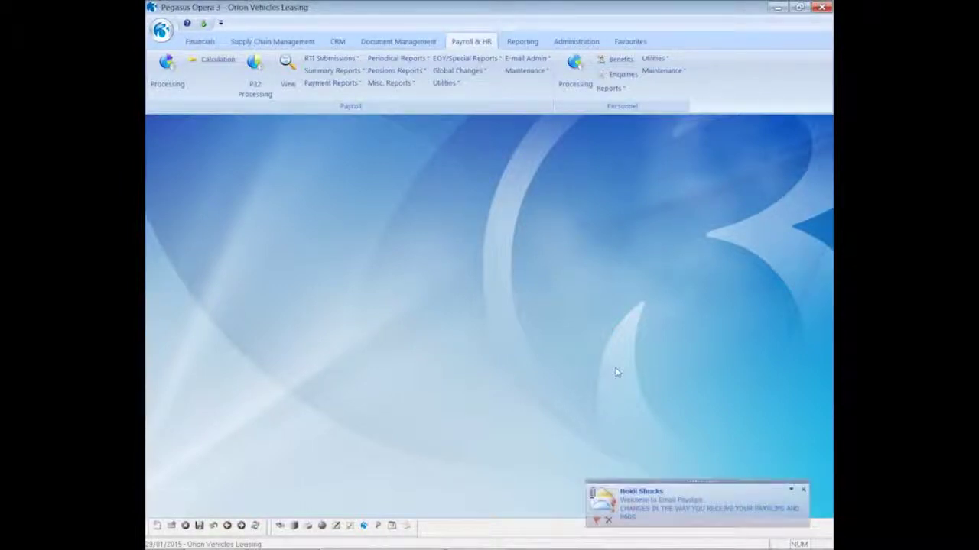
Step: Open the welcome e-mail and view the payslips policy PDF attachment in Adobe Reader
{"action": "left_click", "coordinate": [656, 501]}
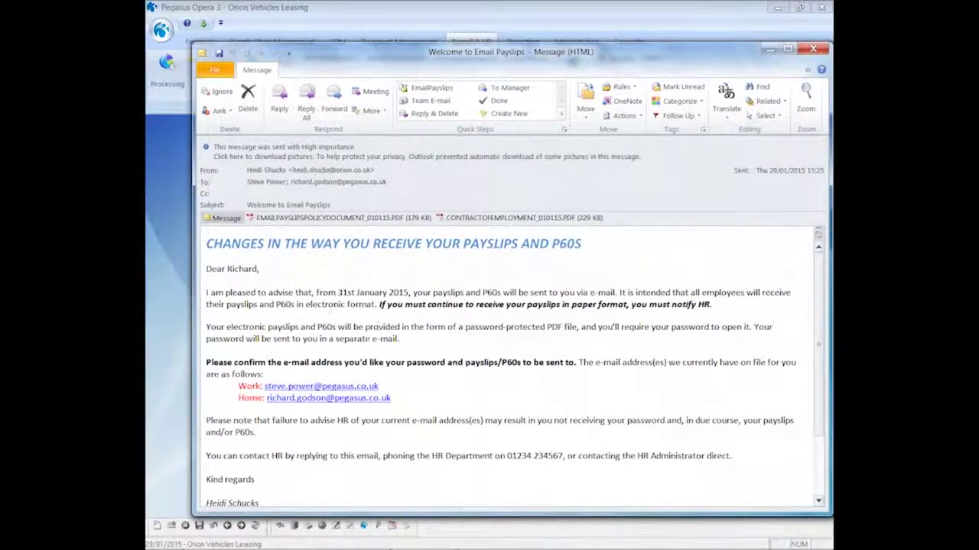
{"action": "left_click", "coordinate": [273, 220]}
{"action": "double_click", "coordinate": [273, 220]}
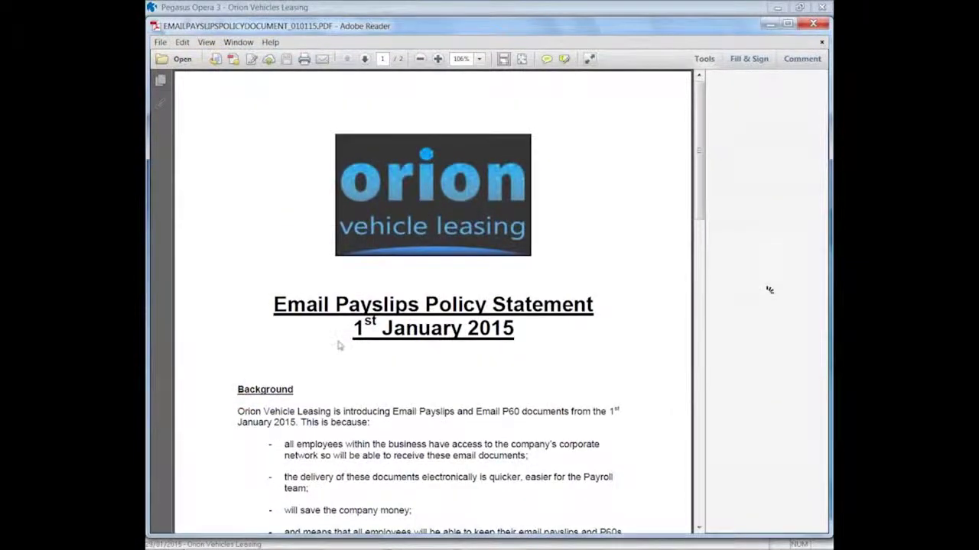
{"action": "scroll", "coordinate": [767, 294], "scroll_direction": "down", "scroll_amount": 2}
{"action": "scroll", "coordinate": [339, 348], "scroll_direction": "up", "scroll_amount": 2}
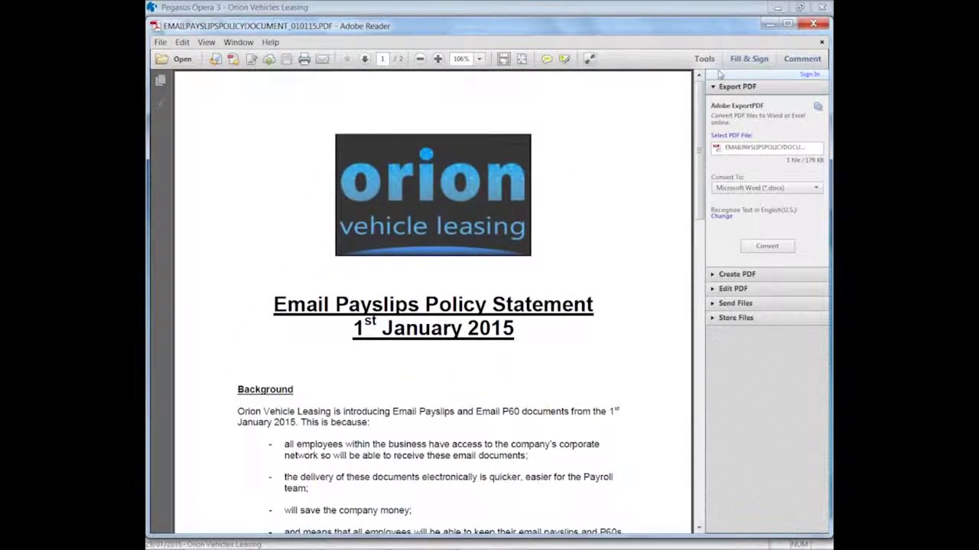
{"action": "left_click", "coordinate": [808, 29]}
Step: View the contract of employment PDF, then close the Outlook message
{"action": "double_click", "coordinate": [478, 219]}
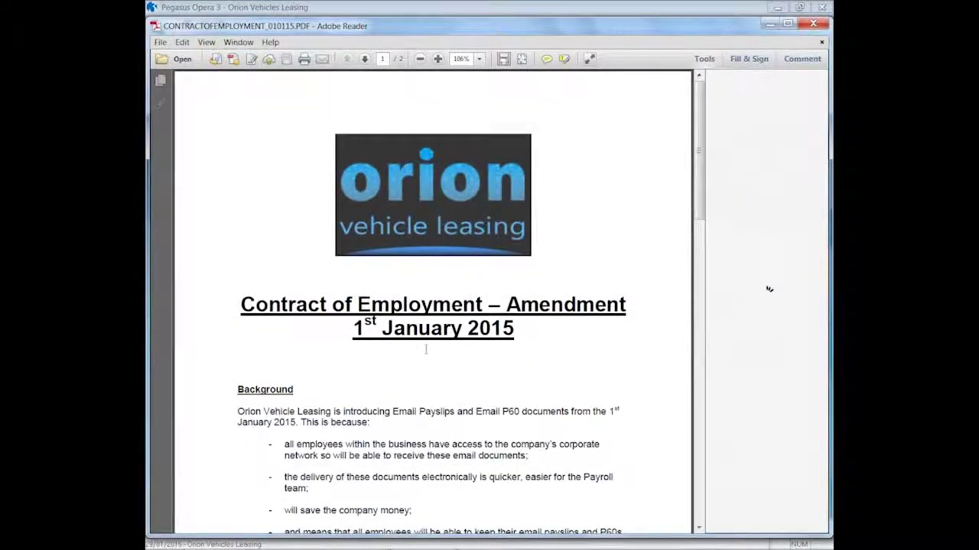
{"action": "left_click", "coordinate": [812, 24]}
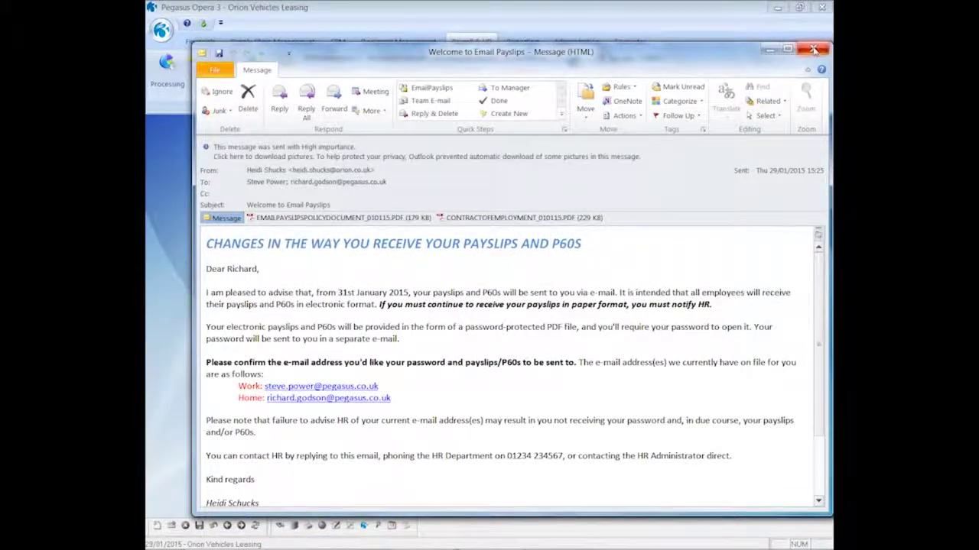
{"action": "left_click", "coordinate": [813, 49]}
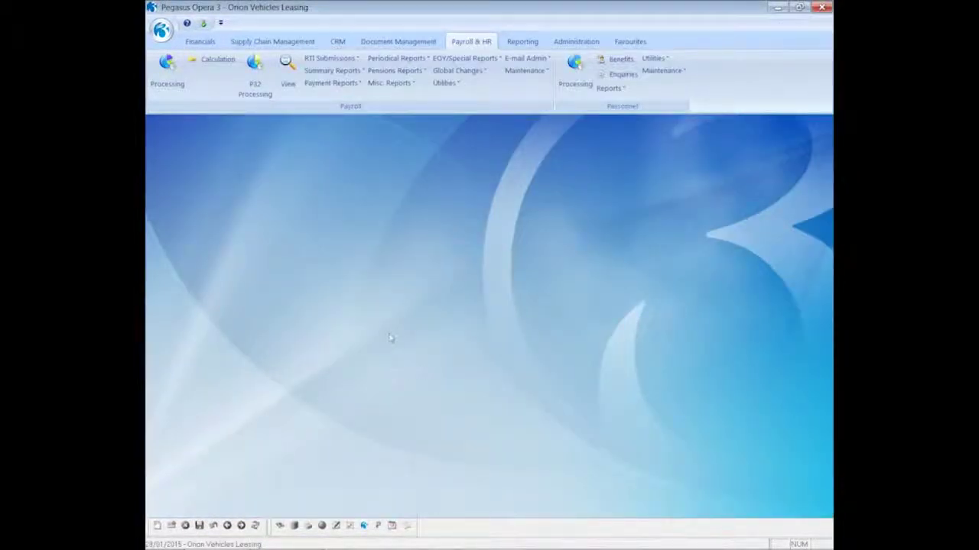
Step: Generate password e-mails for the Monthly group, previewing the summary on screen before confirming
{"action": "left_click", "coordinate": [533, 61]}
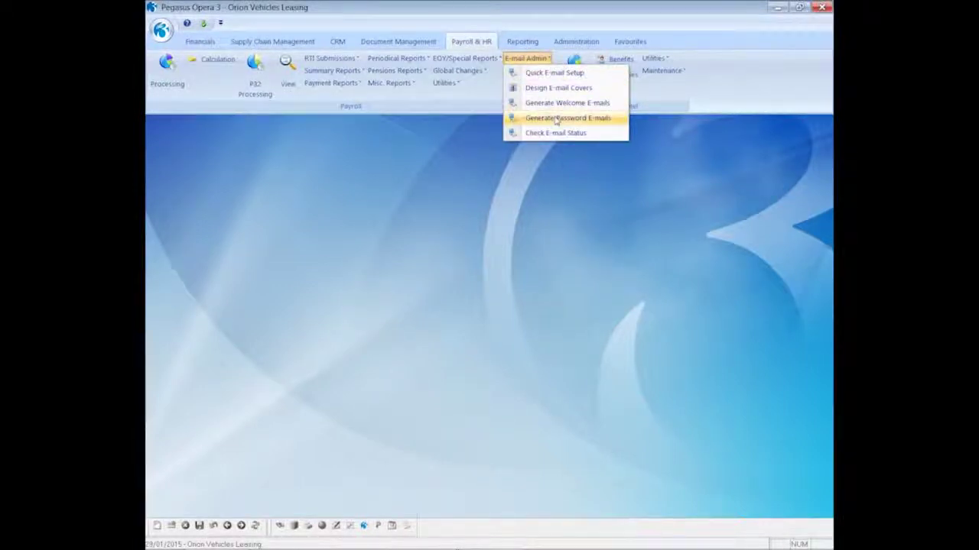
{"action": "left_click", "coordinate": [556, 120]}
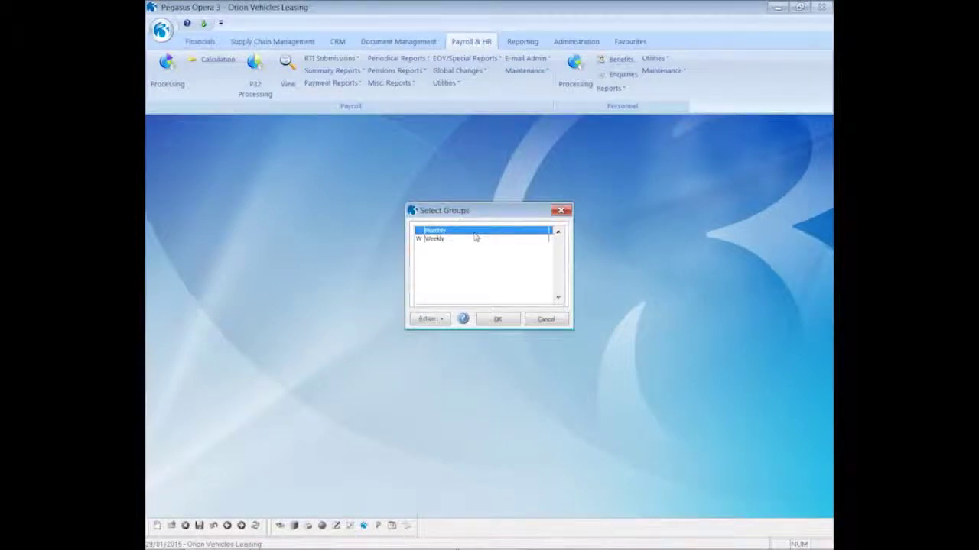
{"action": "left_click", "coordinate": [494, 319]}
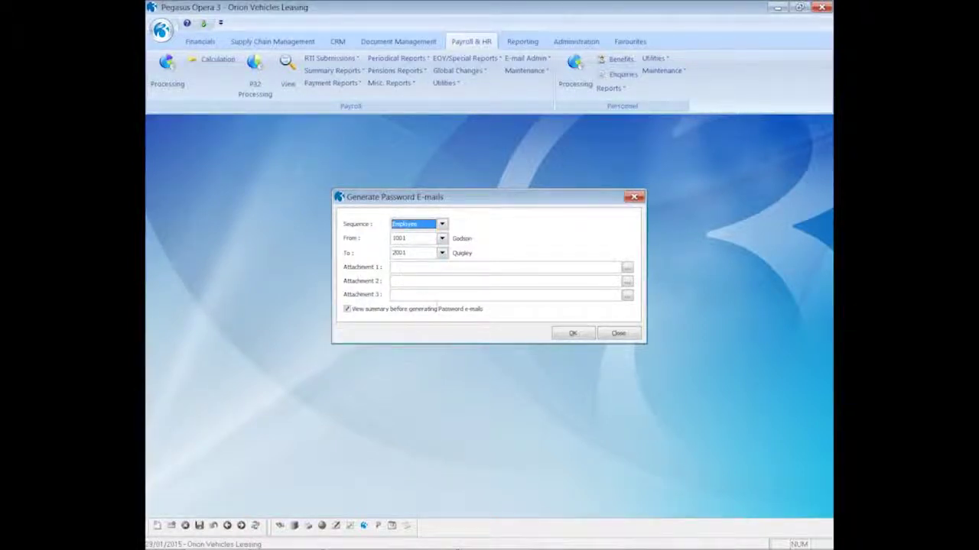
{"action": "left_click", "coordinate": [563, 336]}
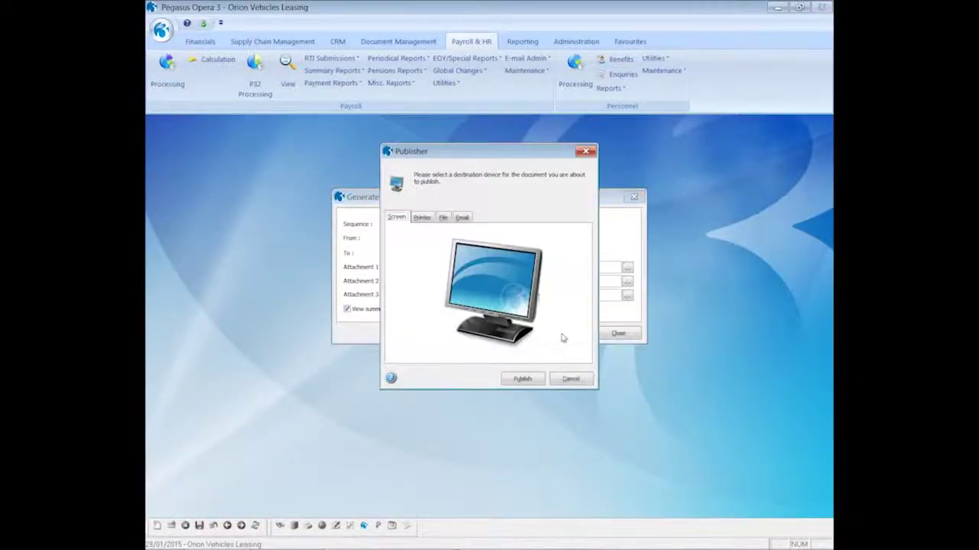
{"action": "left_click", "coordinate": [526, 376]}
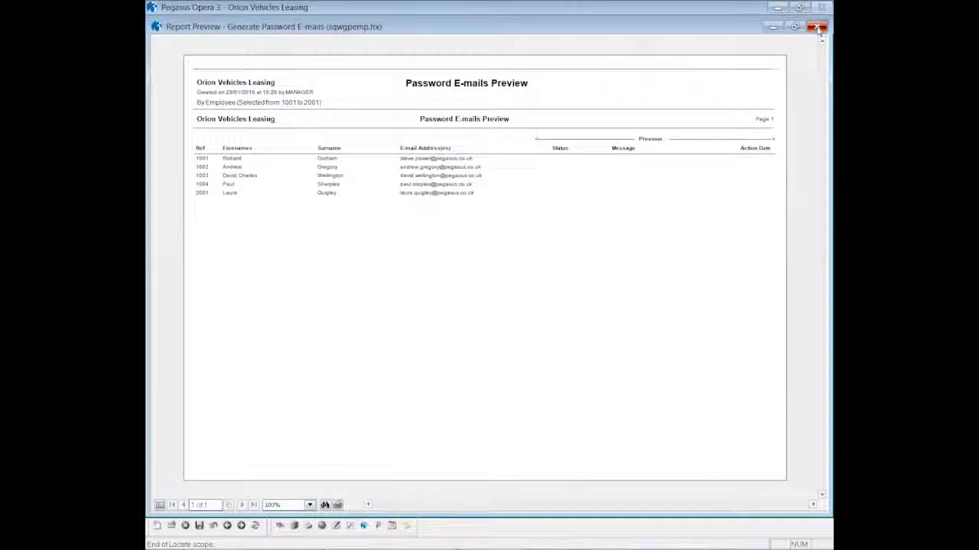
{"action": "left_click", "coordinate": [817, 28]}
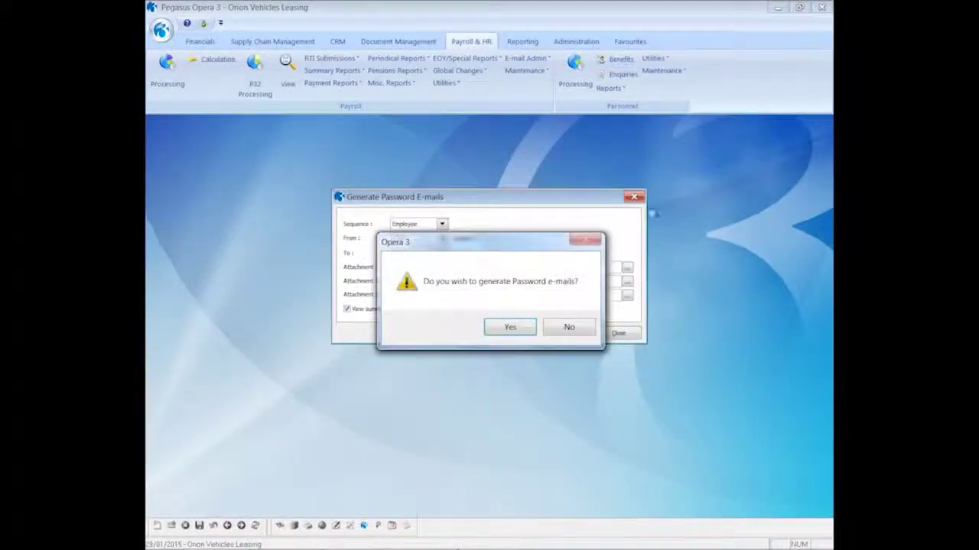
{"action": "left_click", "coordinate": [512, 327]}
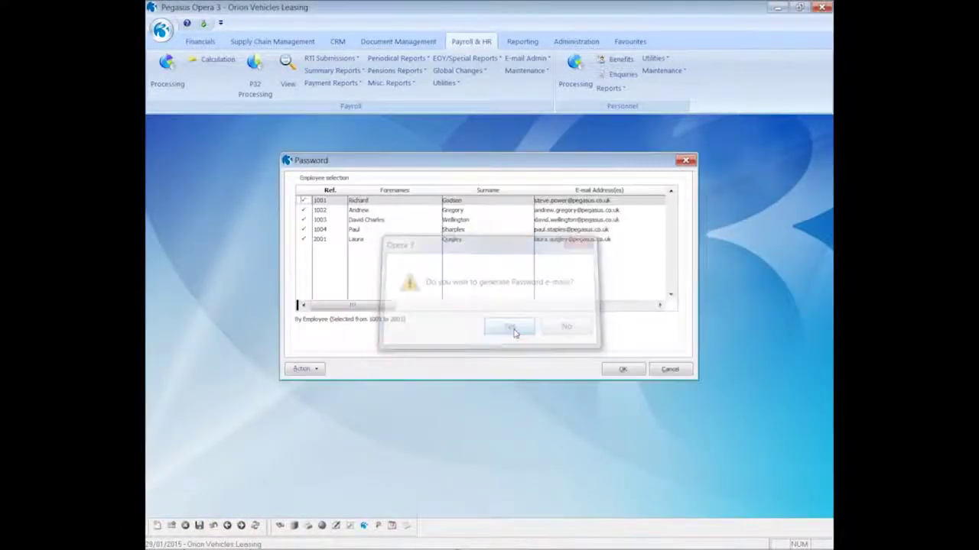
Step: Untick all employees, tick only employee 1001, and send the password e-mail
{"action": "left_click", "coordinate": [320, 369]}
{"action": "left_click", "coordinate": [329, 388]}
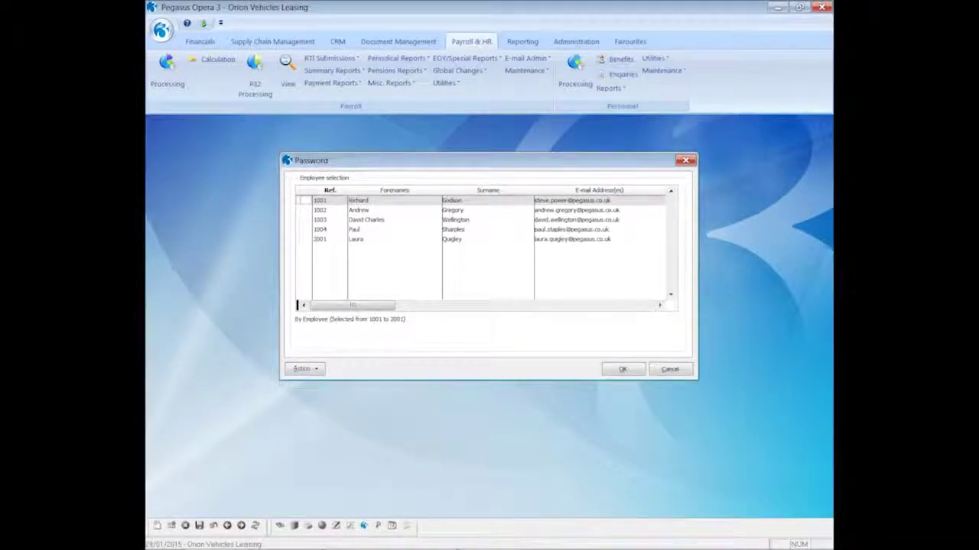
{"action": "key", "text": "space"}
{"action": "left_click", "coordinate": [621, 370]}
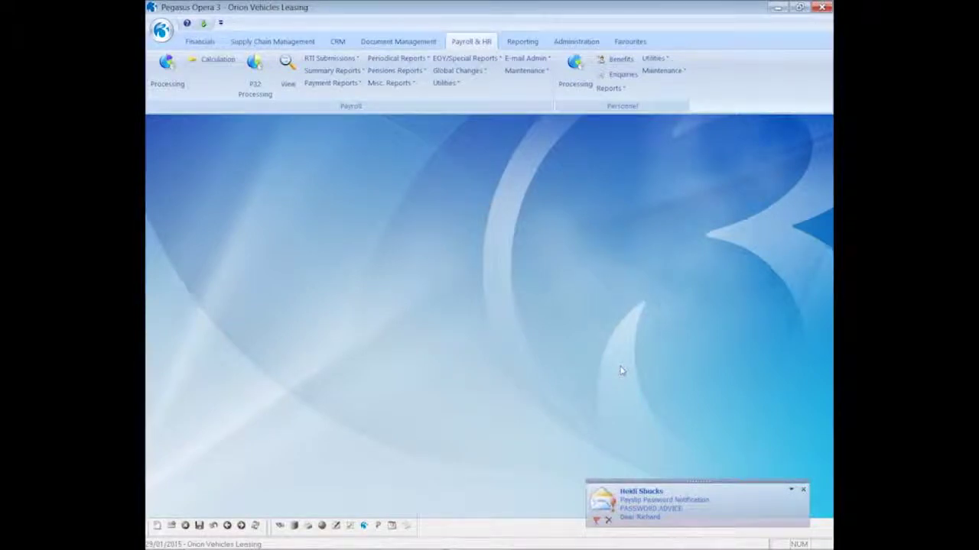
{"action": "left_click", "coordinate": [665, 515]}
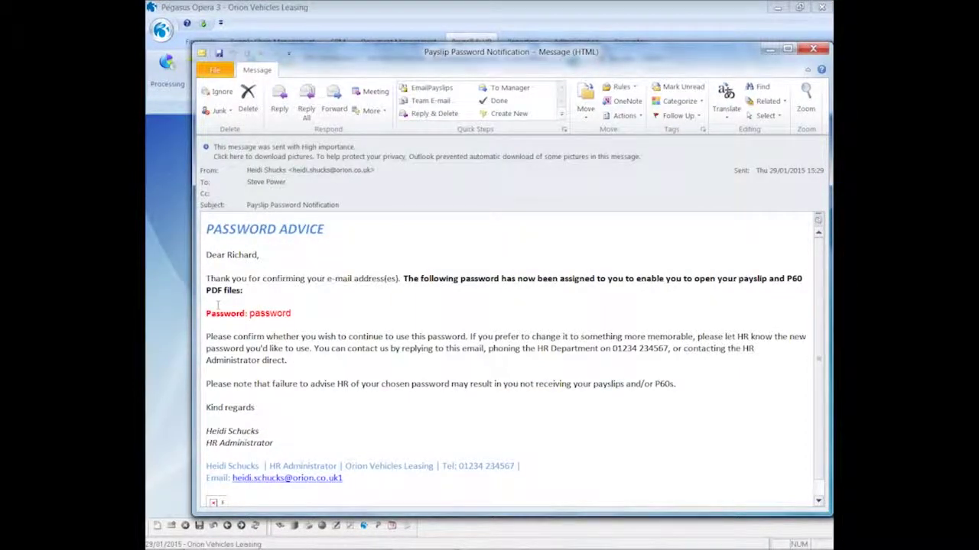
{"action": "left_click", "coordinate": [813, 49]}
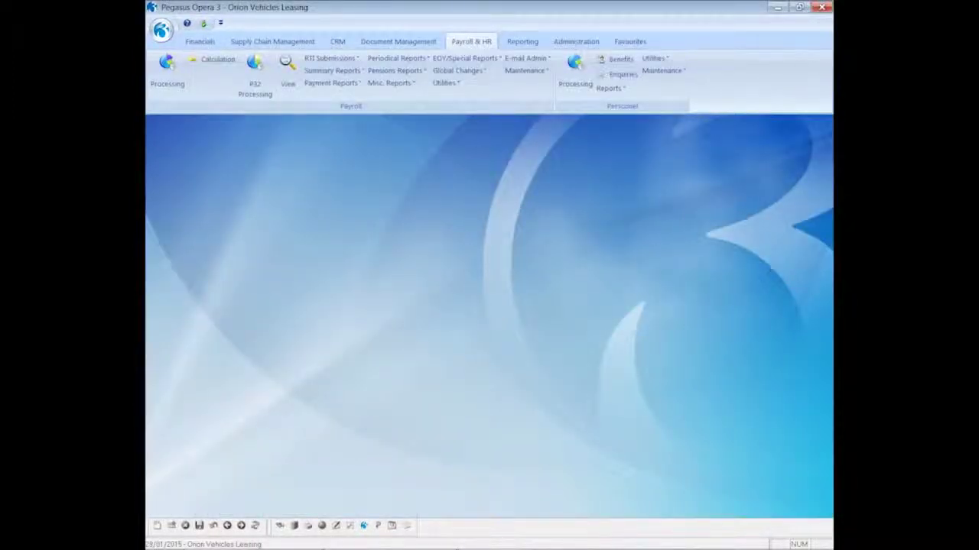
{"action": "left_click", "coordinate": [489, 61]}
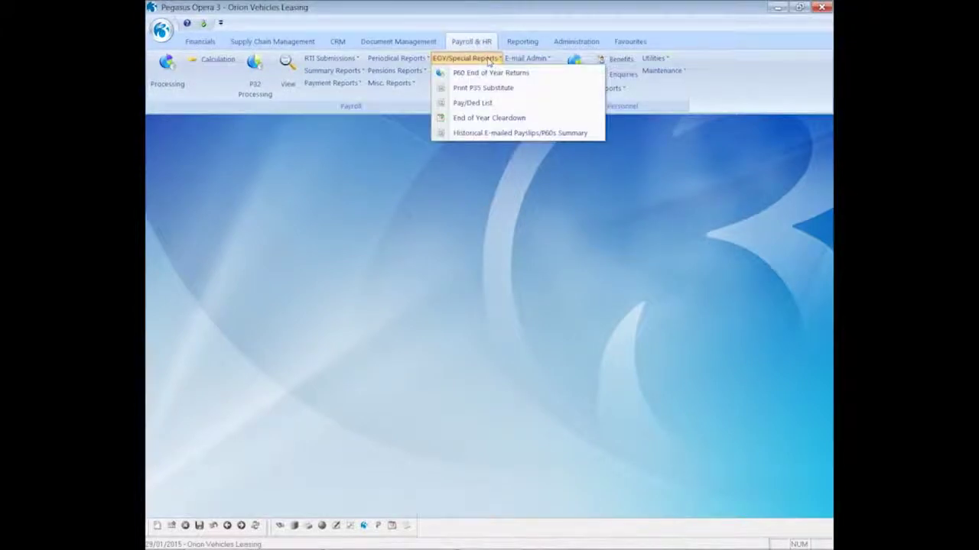
{"action": "left_click", "coordinate": [469, 133]}
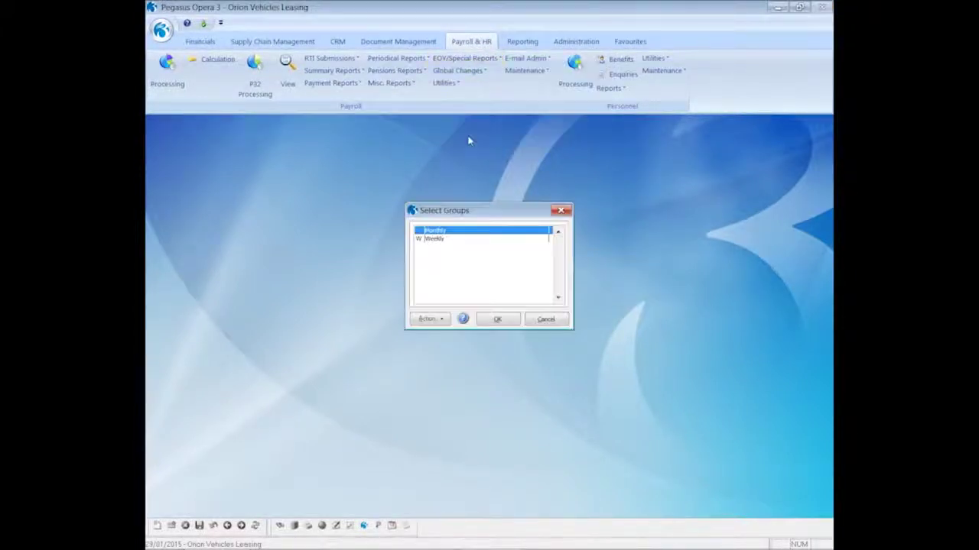
{"action": "left_click", "coordinate": [497, 319]}
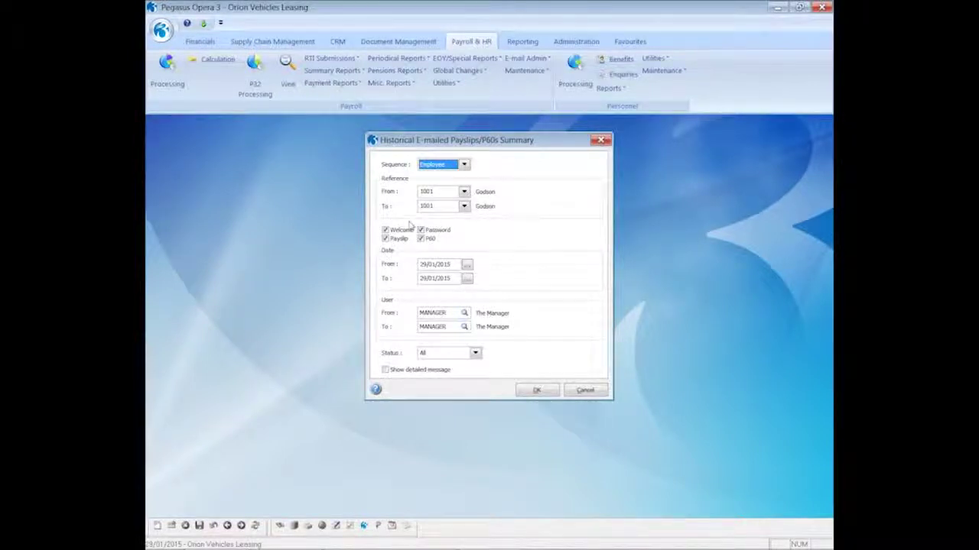
{"action": "left_click", "coordinate": [535, 390]}
{"action": "left_click", "coordinate": [525, 385]}
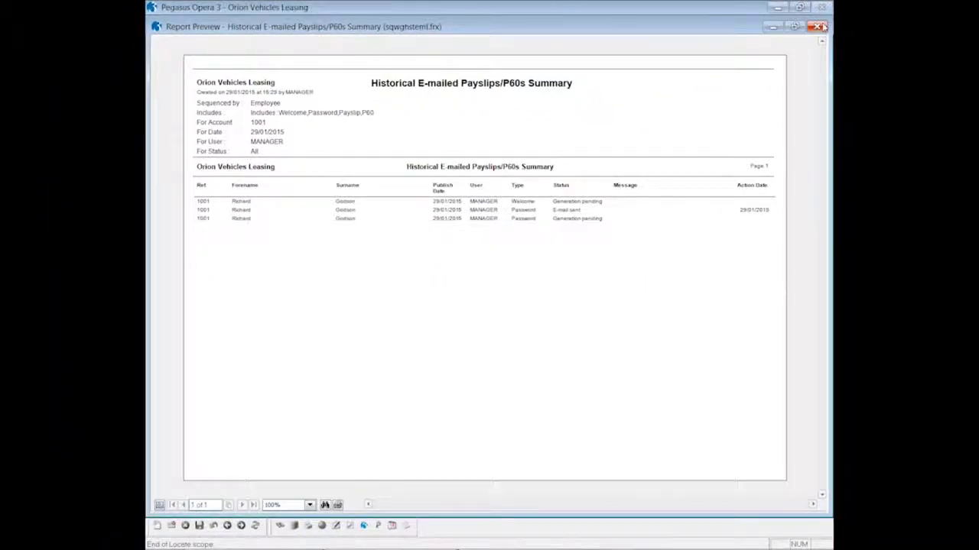
{"action": "left_click", "coordinate": [820, 27]}
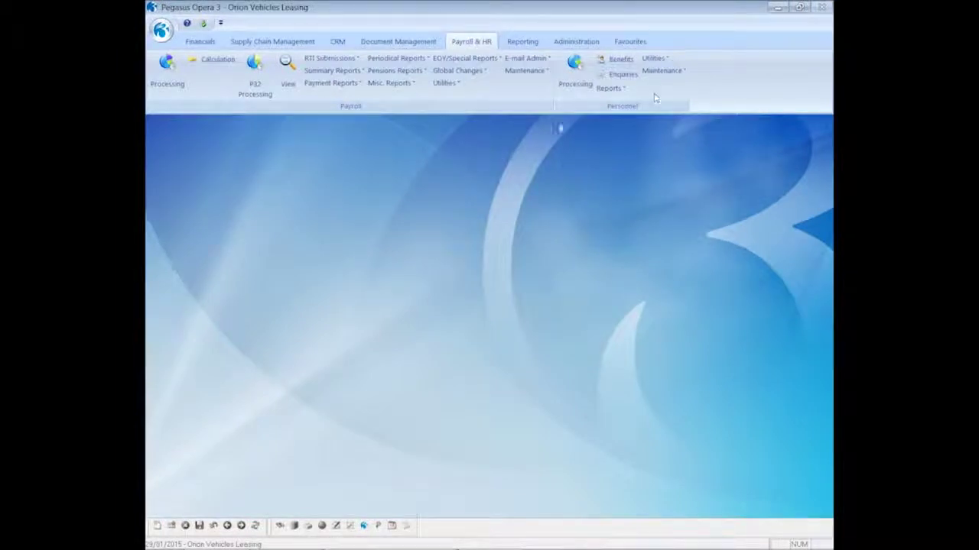
Step: Run the Monthly payroll calculation for period 12, paid 31/03/2015
{"action": "left_click", "coordinate": [222, 66]}
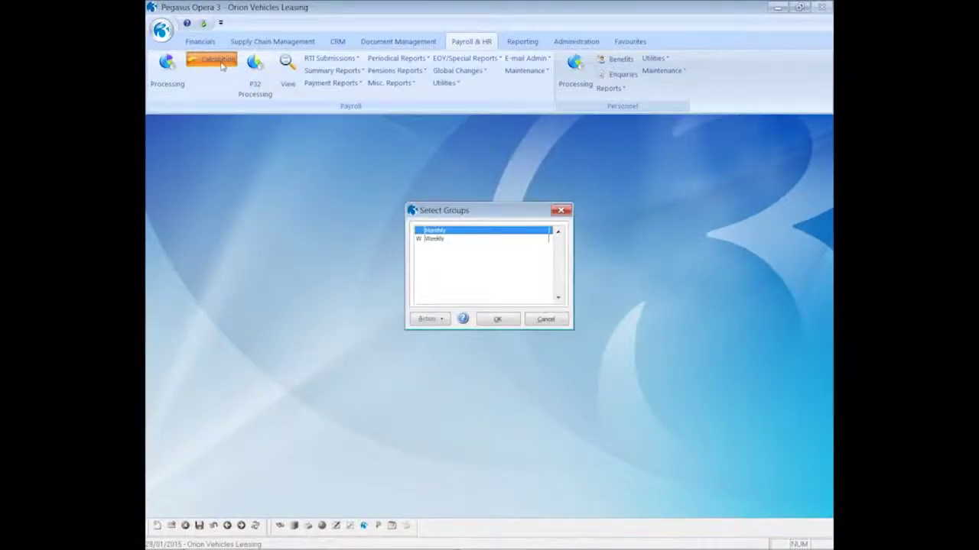
{"action": "left_click", "coordinate": [497, 319]}
{"action": "left_click", "coordinate": [546, 322]}
{"action": "left_click", "coordinate": [544, 327]}
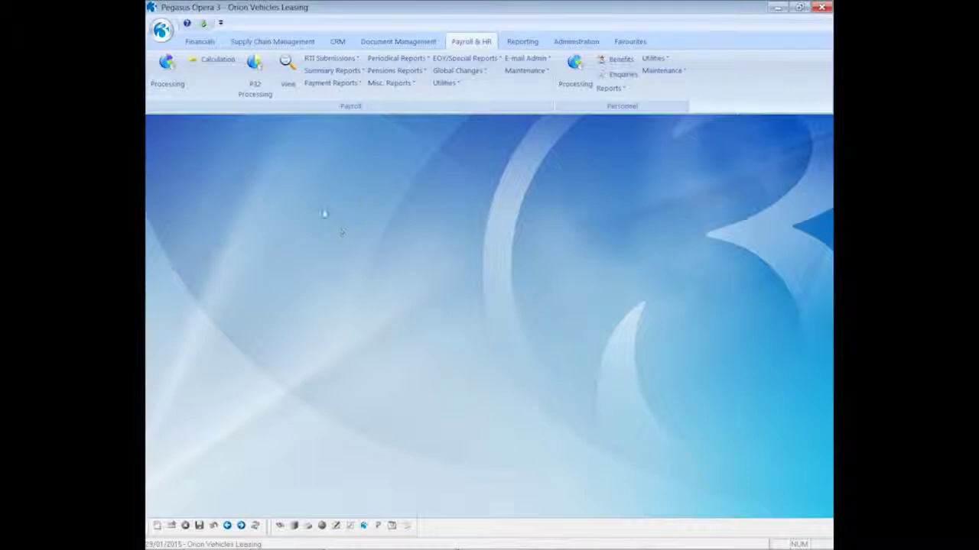
{"action": "left_click", "coordinate": [332, 86]}
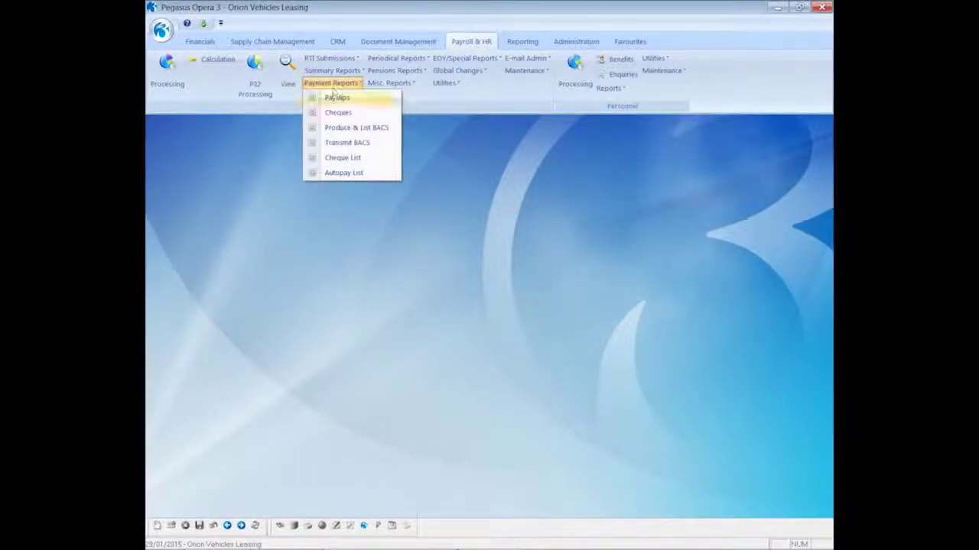
Step: Set up Monthly payslips for e-mail only, with printer and web off, previewing and processing
{"action": "left_click", "coordinate": [334, 98]}
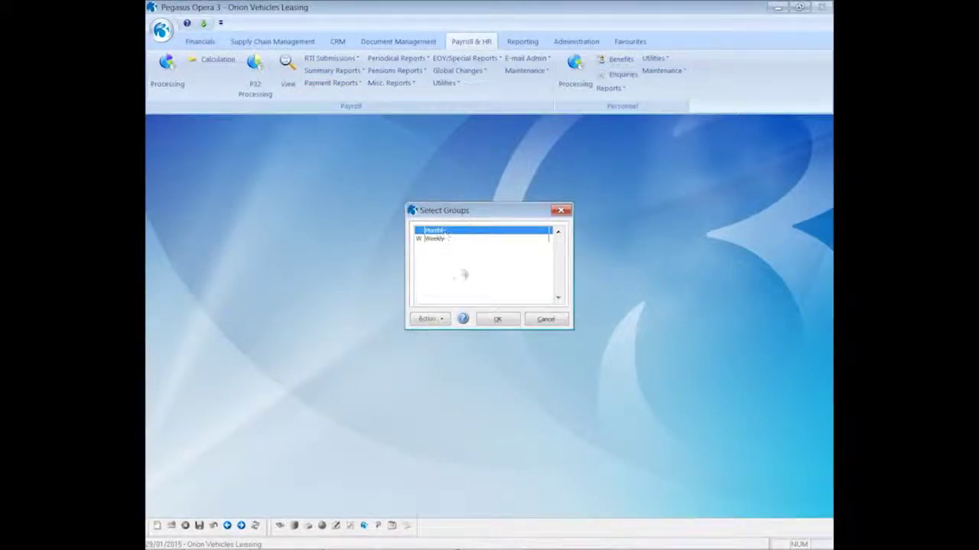
{"action": "left_click", "coordinate": [496, 320]}
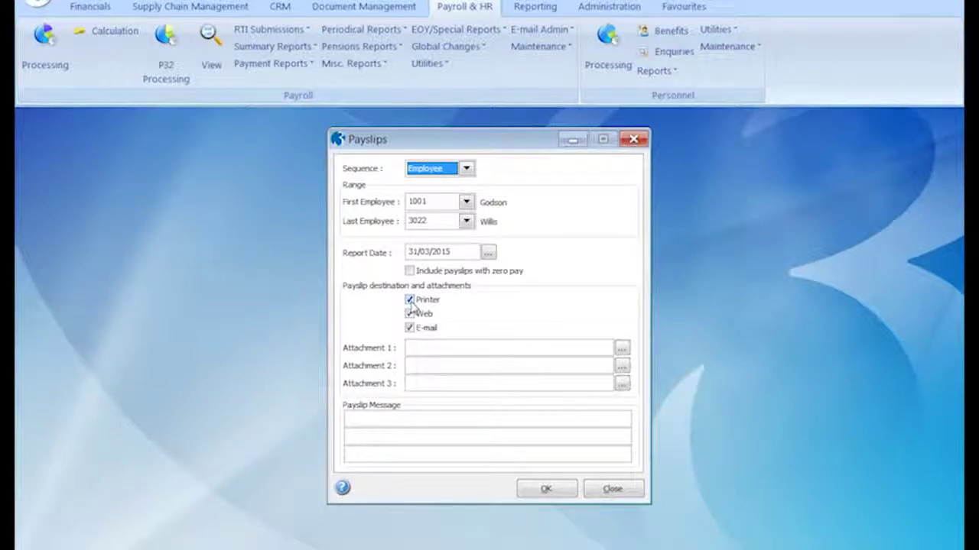
{"action": "left_click", "coordinate": [410, 301]}
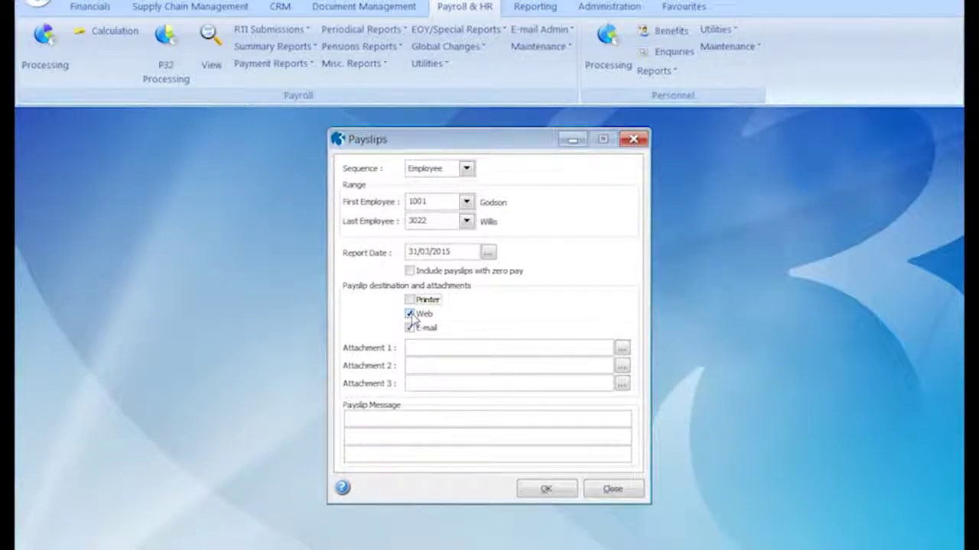
{"action": "left_click", "coordinate": [411, 317]}
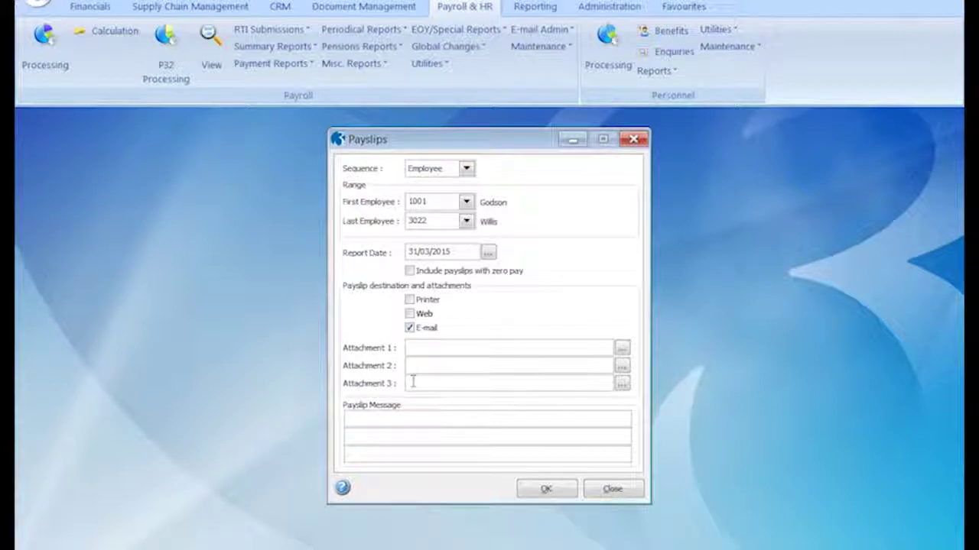
{"action": "left_click", "coordinate": [530, 491]}
{"action": "left_click", "coordinate": [405, 319]}
{"action": "left_click", "coordinate": [539, 360]}
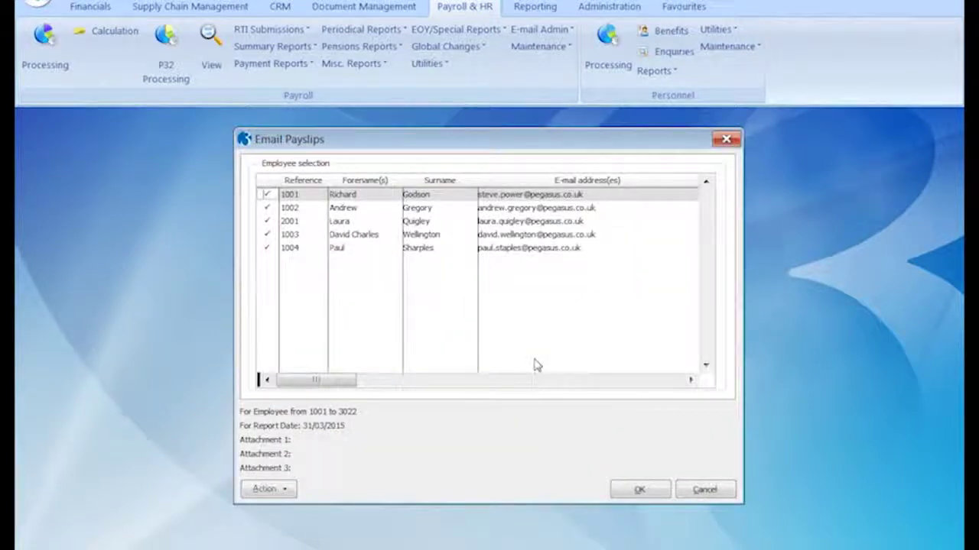
Step: Tick only employee 1001, preview the payslip on screen, and produce the e-mail payslip
{"action": "left_click", "coordinate": [283, 491]}
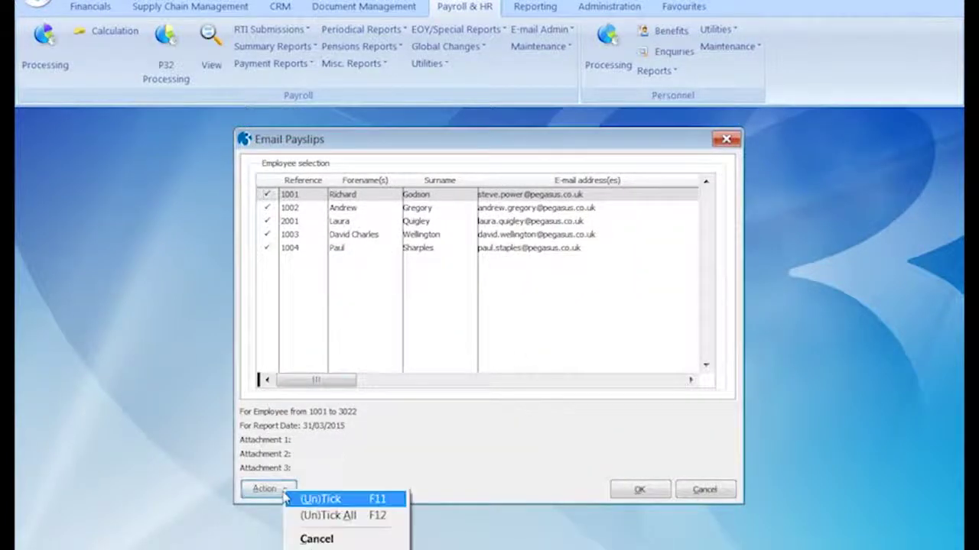
{"action": "left_click", "coordinate": [307, 516]}
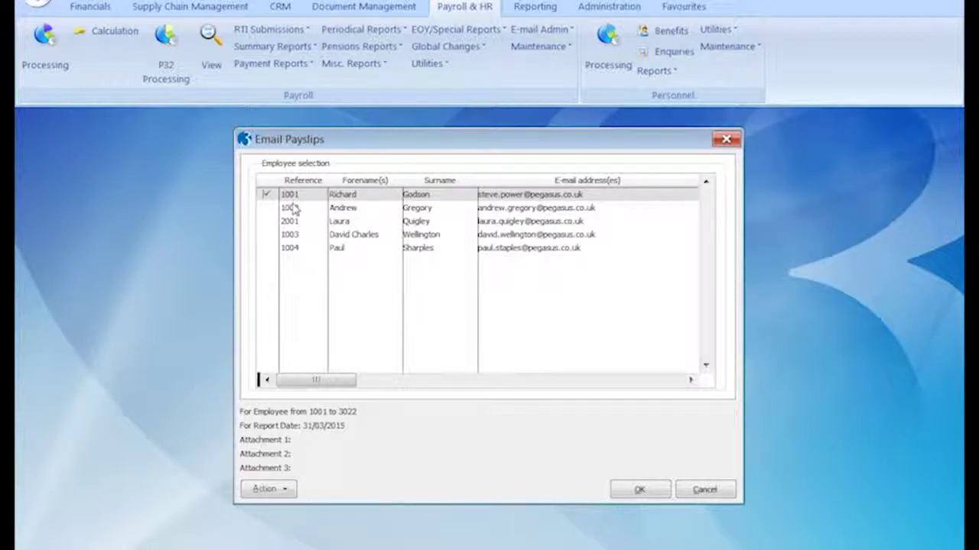
{"action": "left_click", "coordinate": [638, 490]}
{"action": "left_click", "coordinate": [535, 471]}
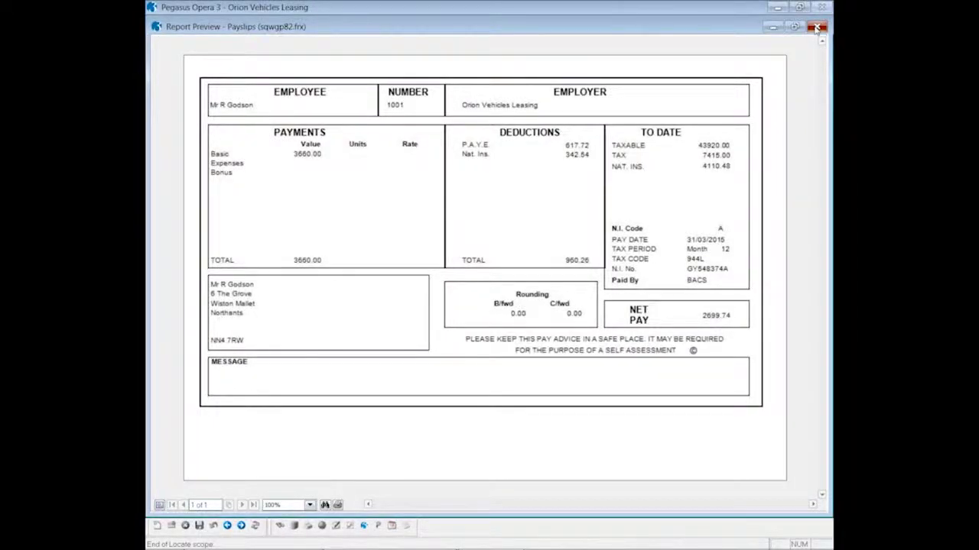
{"action": "left_click", "coordinate": [817, 28]}
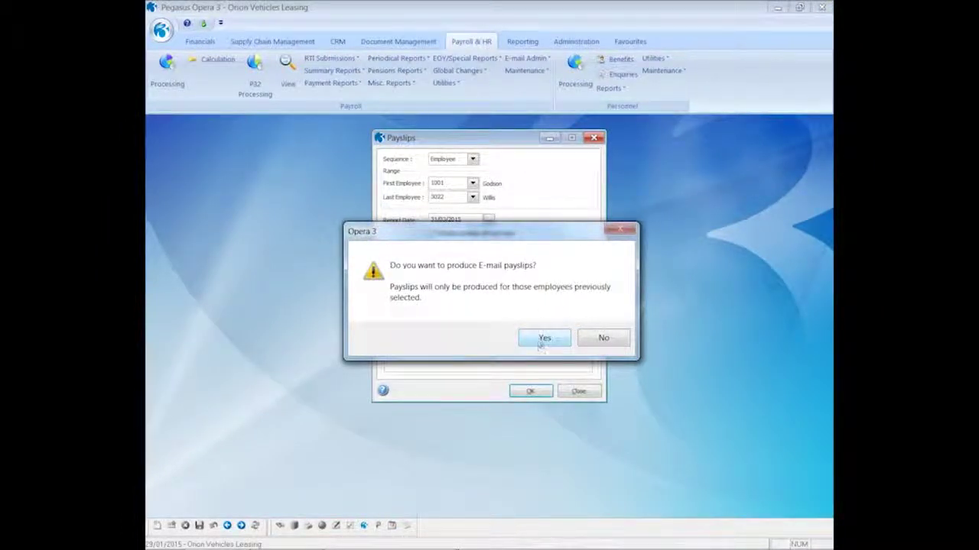
{"action": "left_click", "coordinate": [542, 338]}
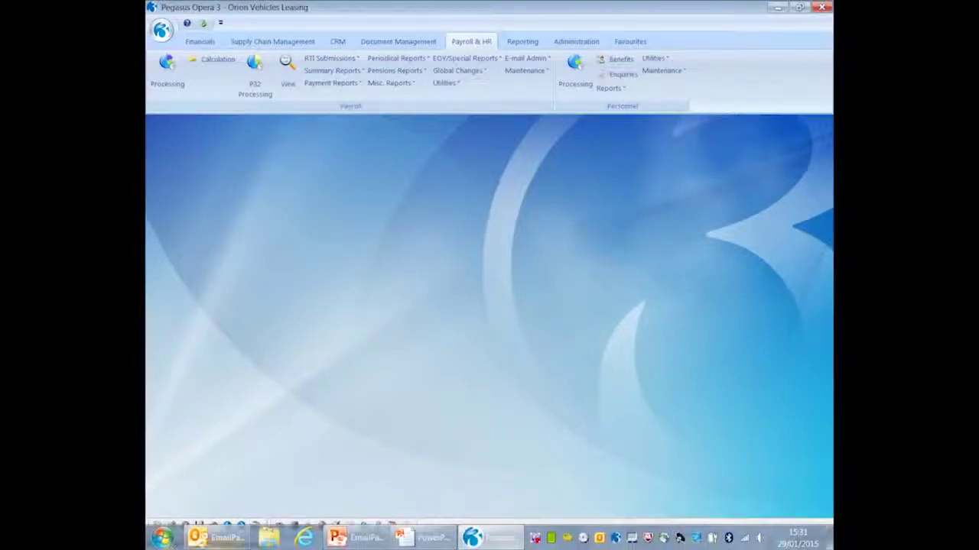
{"action": "left_click", "coordinate": [197, 539]}
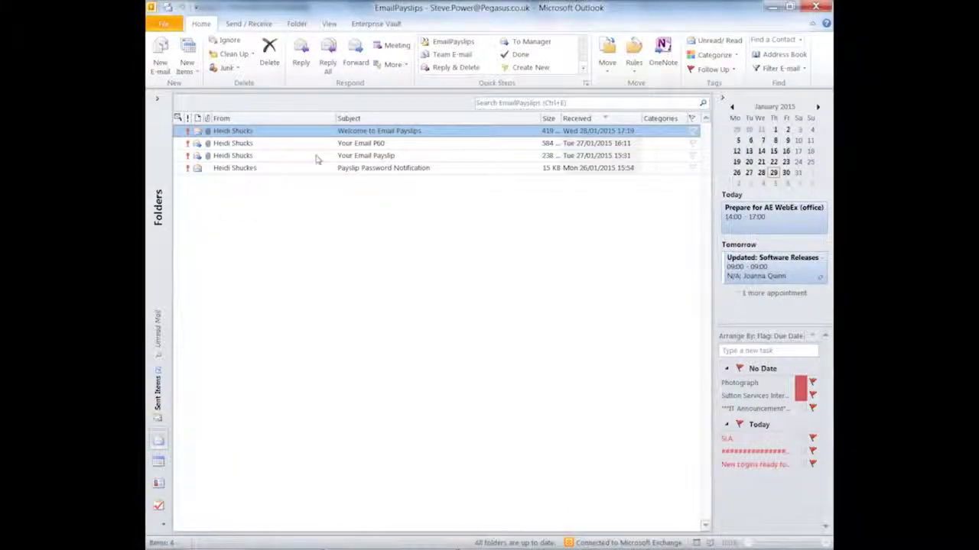
Step: View the Your Email Payslip message's password-protected Payslip.PDF, then start P60 End of Year Returns
{"action": "left_click", "coordinate": [315, 157]}
{"action": "double_click", "coordinate": [316, 157]}
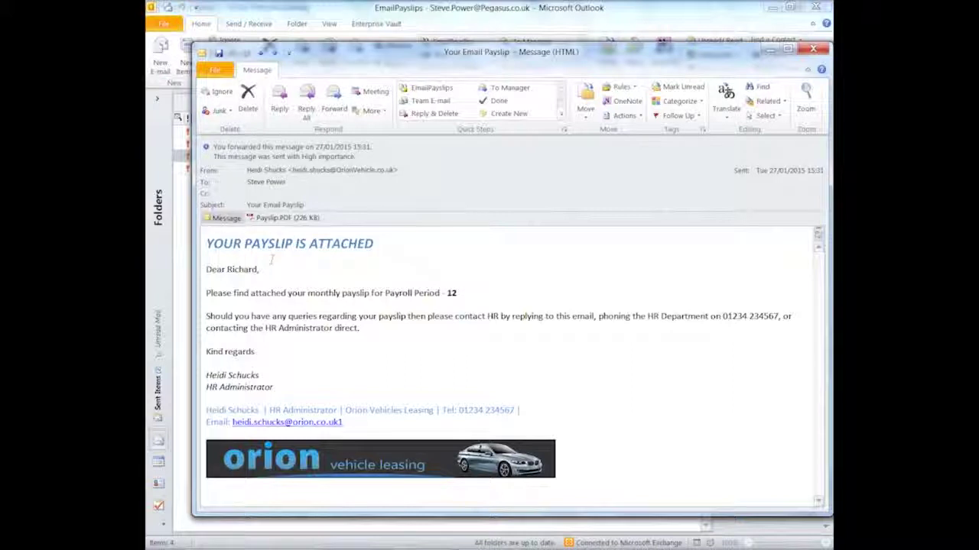
{"action": "double_click", "coordinate": [283, 218]}
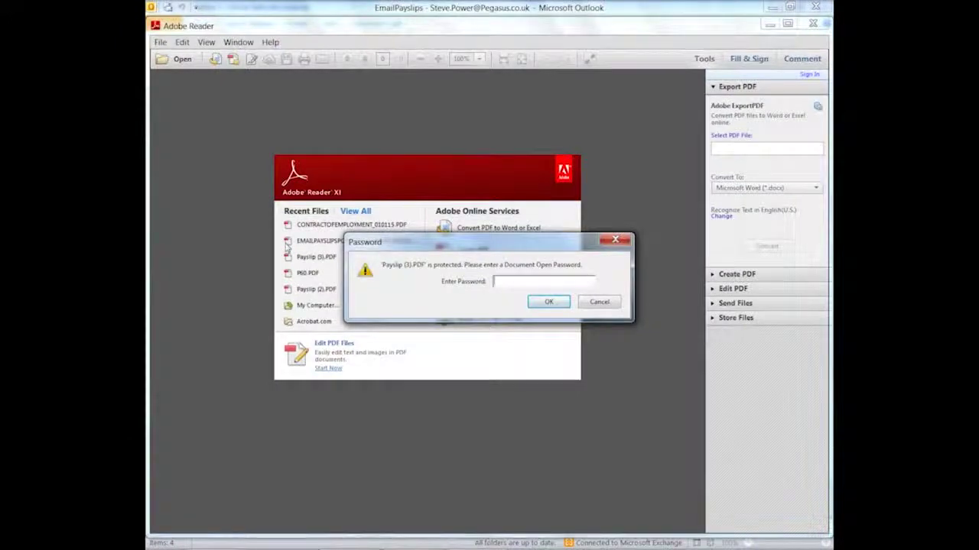
{"action": "type", "text": "********"}
{"action": "left_click", "coordinate": [542, 303]}
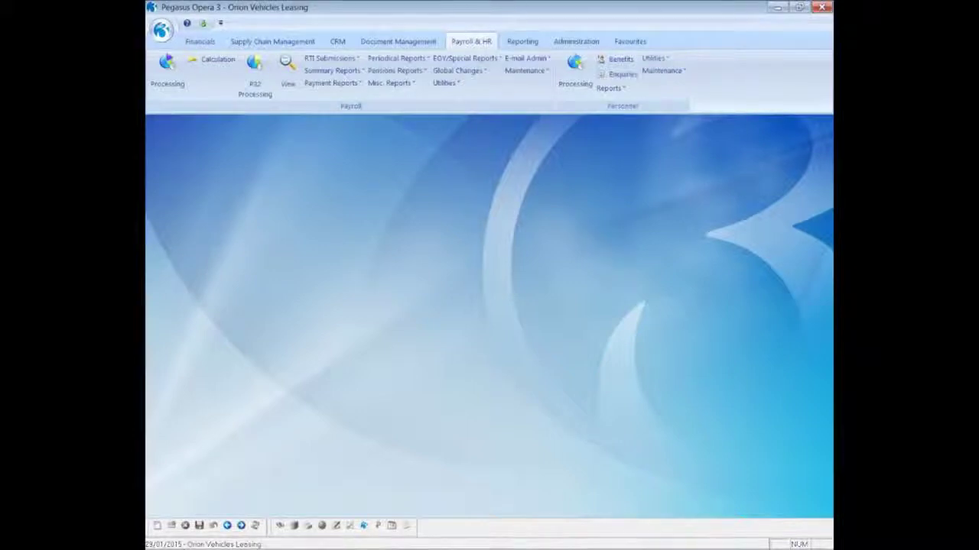
{"action": "left_click", "coordinate": [445, 59]}
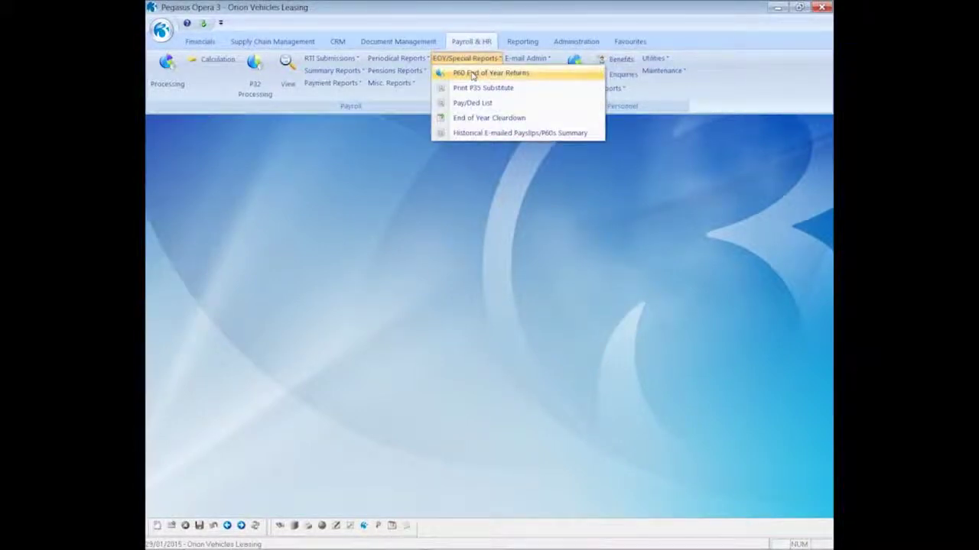
{"action": "left_click", "coordinate": [472, 73]}
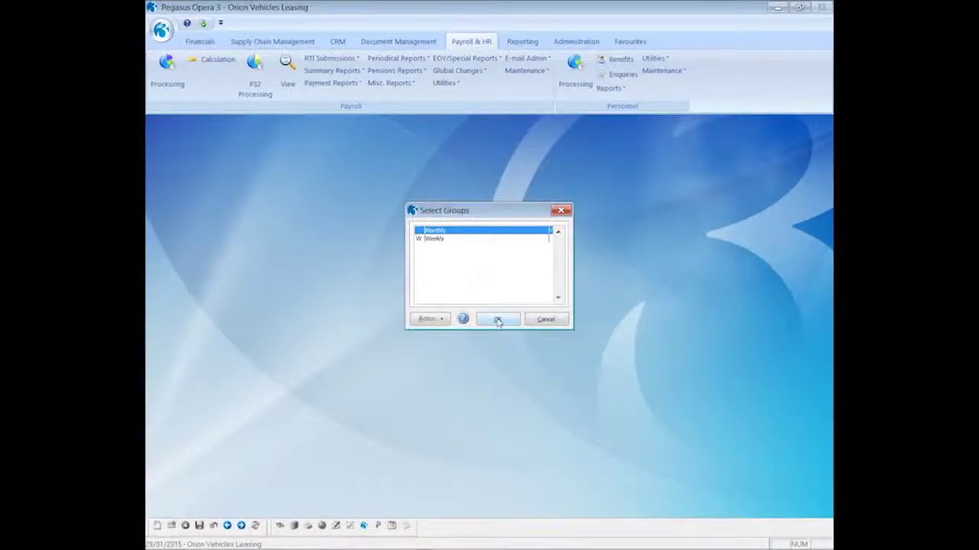
Step: Set the Monthly group's P60 returns to e-mail only, with printer and web off, preview and process
{"action": "left_click", "coordinate": [497, 320]}
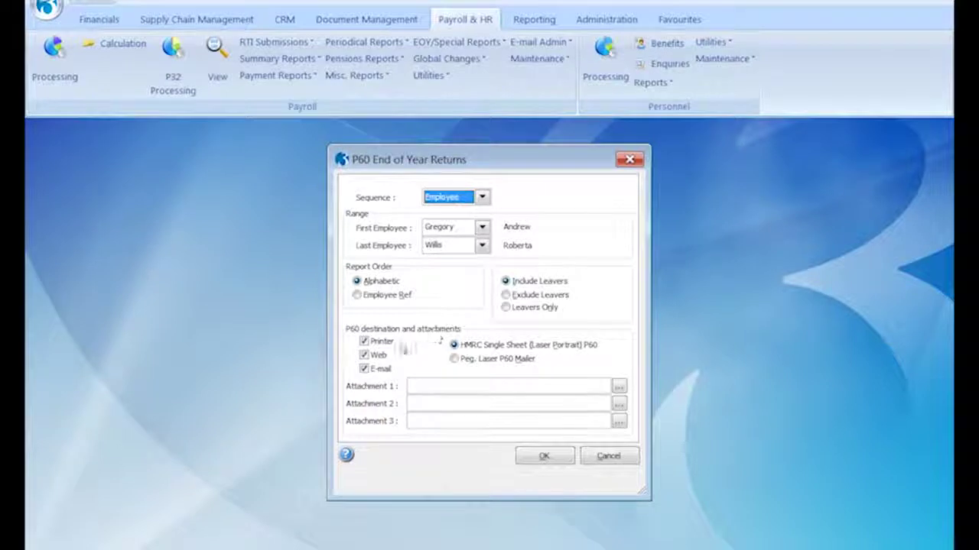
{"action": "left_click", "coordinate": [380, 341]}
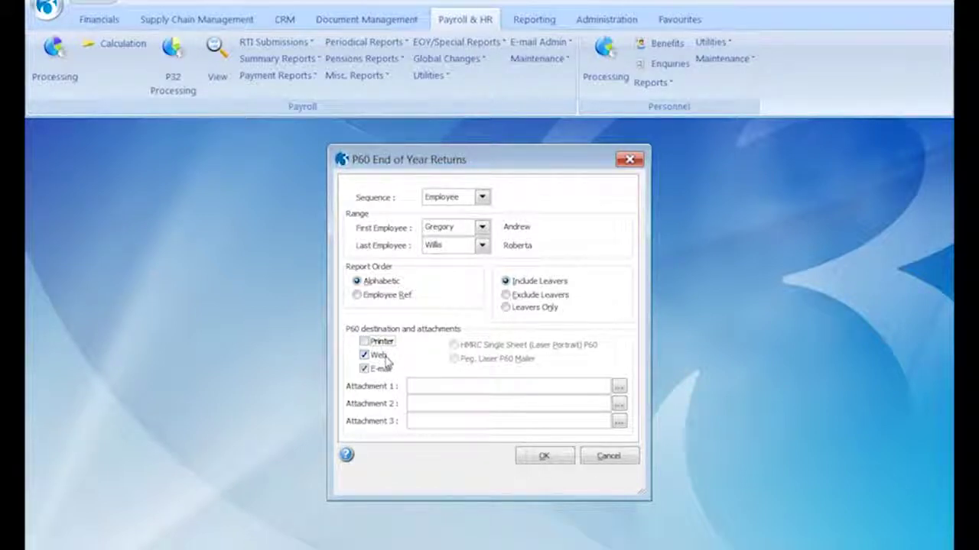
{"action": "left_click", "coordinate": [387, 363]}
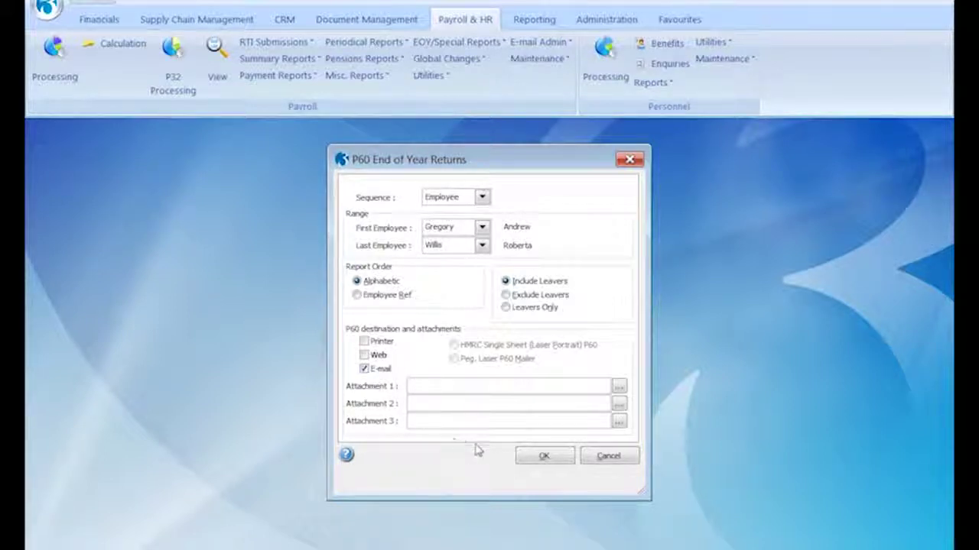
{"action": "left_click", "coordinate": [543, 455]}
{"action": "left_click", "coordinate": [430, 329]}
{"action": "left_click", "coordinate": [545, 366]}
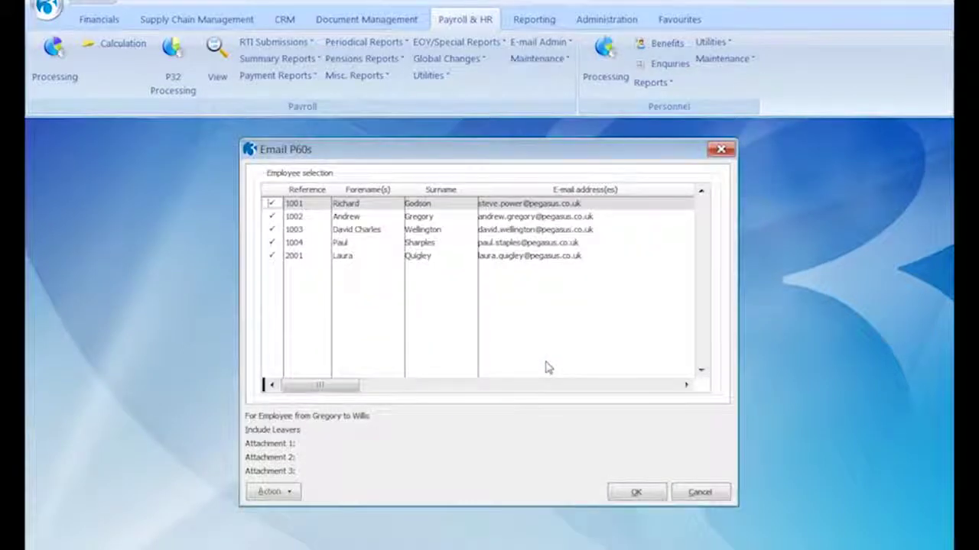
Step: Tick only employee 1001, preview the P60 (pay 43920.00) on screen, and produce the e-mail P60
{"action": "left_click", "coordinate": [289, 493]}
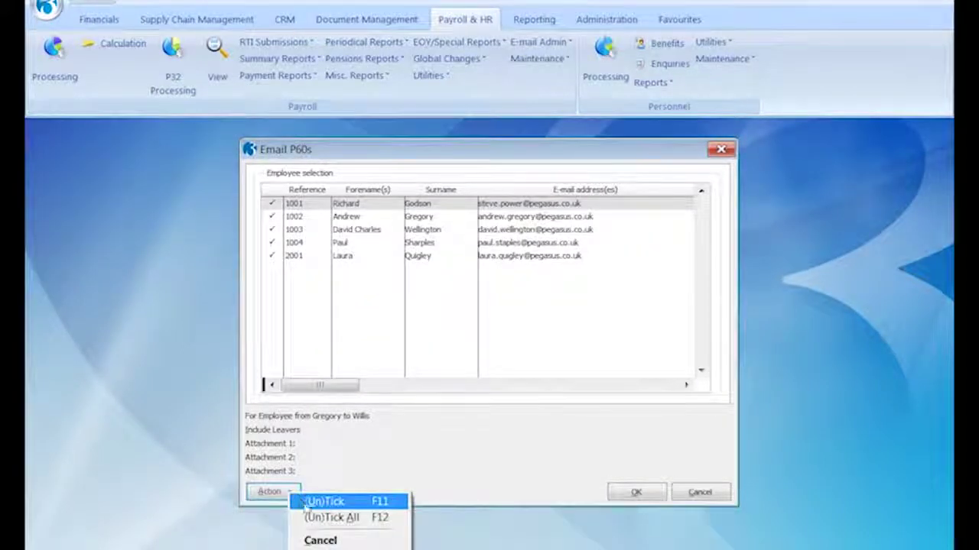
{"action": "left_click", "coordinate": [314, 518]}
{"action": "key", "text": "F11"}
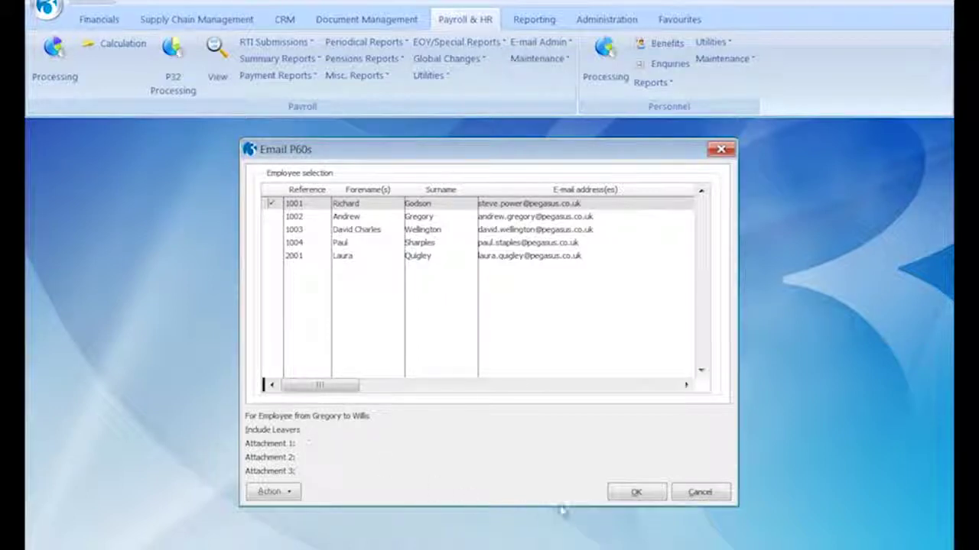
{"action": "left_click", "coordinate": [634, 493]}
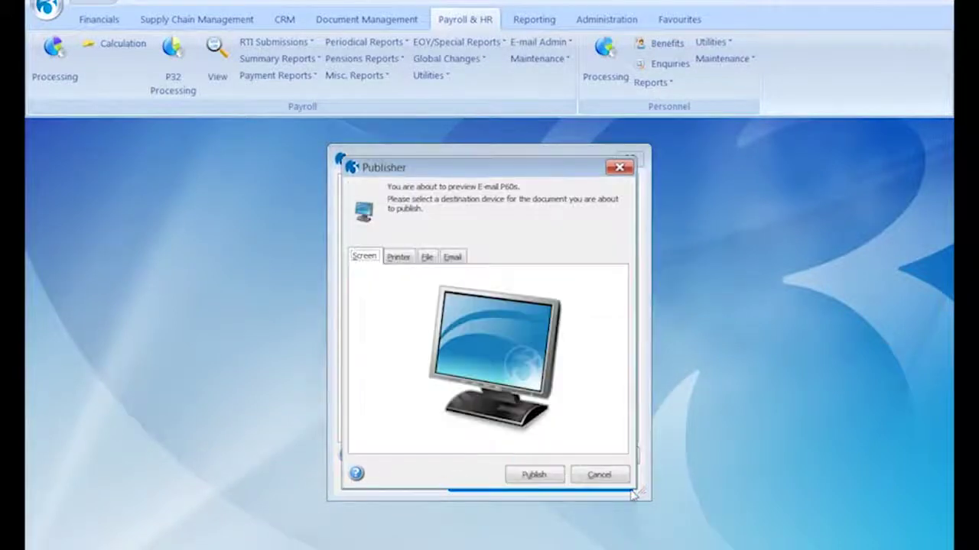
{"action": "left_click", "coordinate": [533, 475]}
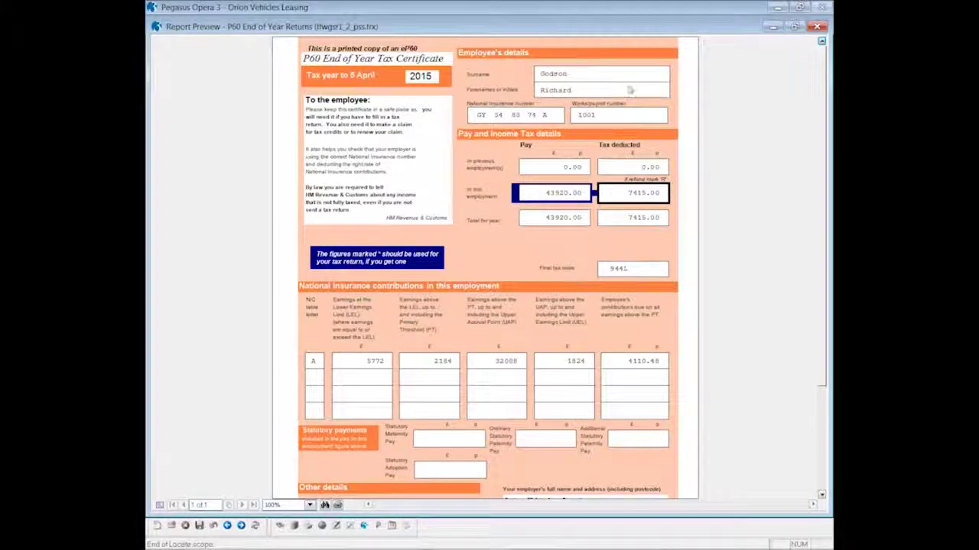
{"action": "left_click", "coordinate": [817, 27]}
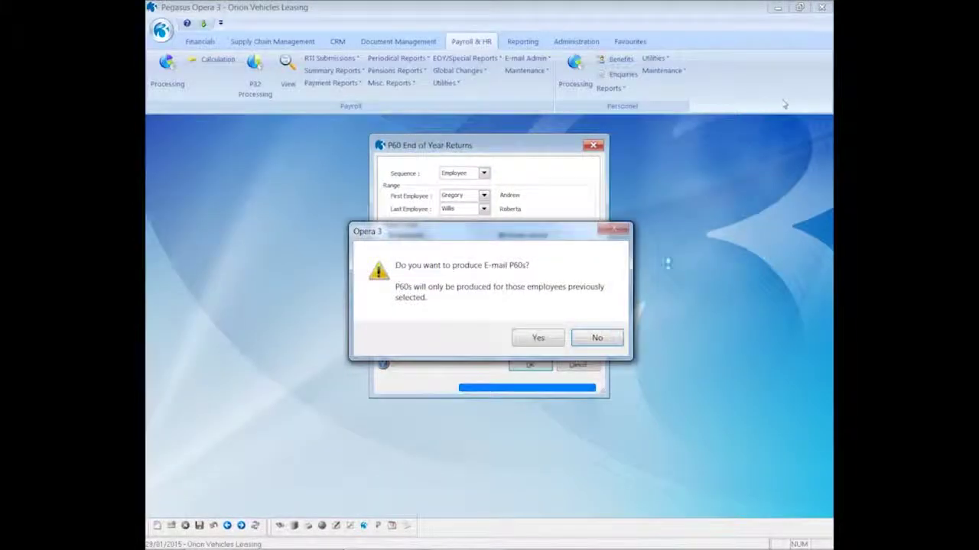
{"action": "left_click", "coordinate": [538, 338]}
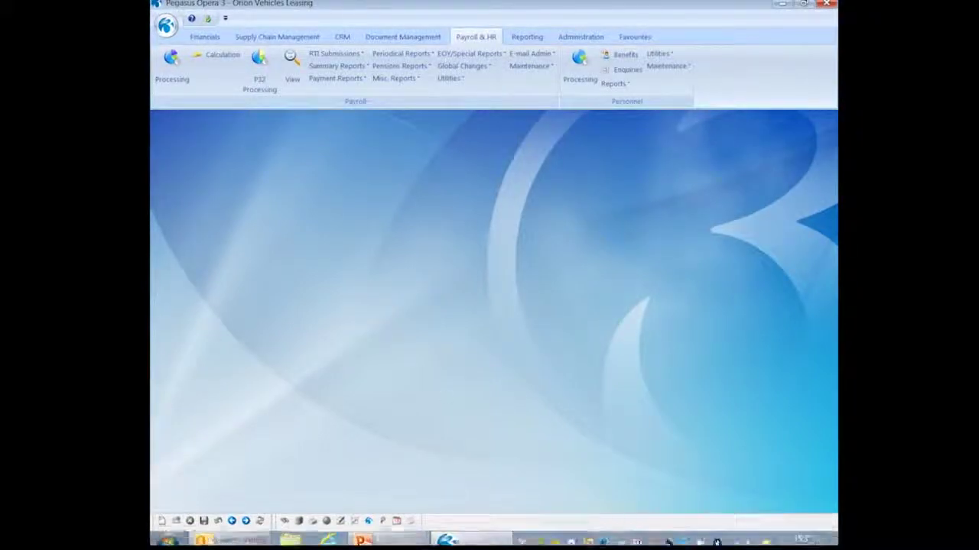
Step: Switch to Outlook to check the e-mailed P60
{"action": "left_click", "coordinate": [222, 532]}
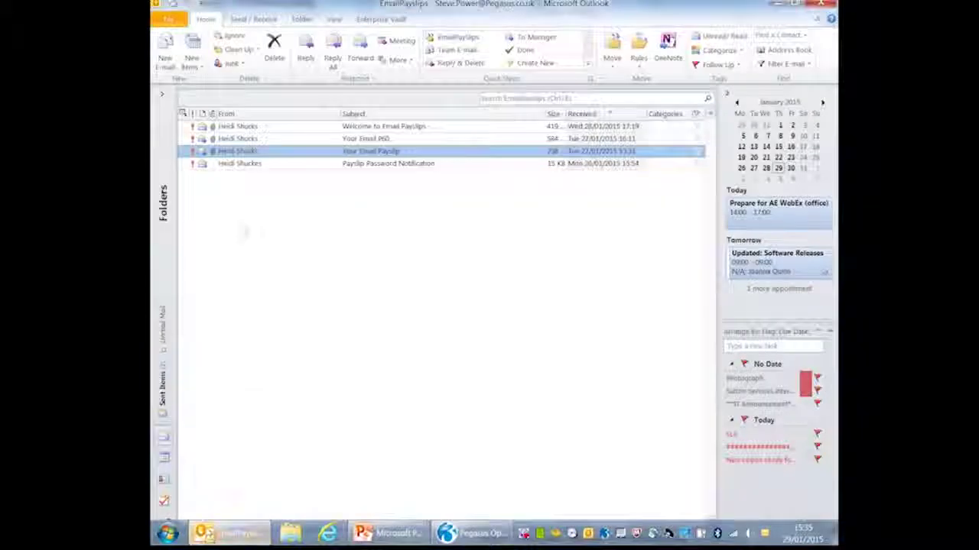
Step: Open the Your Email P60 message and its P60.PDF attachment using the PDF password
{"action": "double_click", "coordinate": [222, 139]}
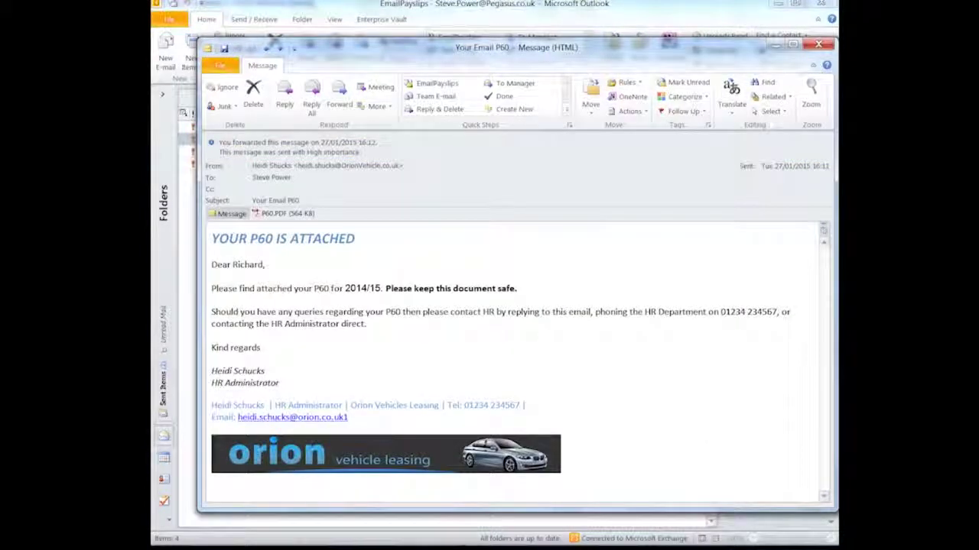
{"action": "left_click", "coordinate": [260, 216]}
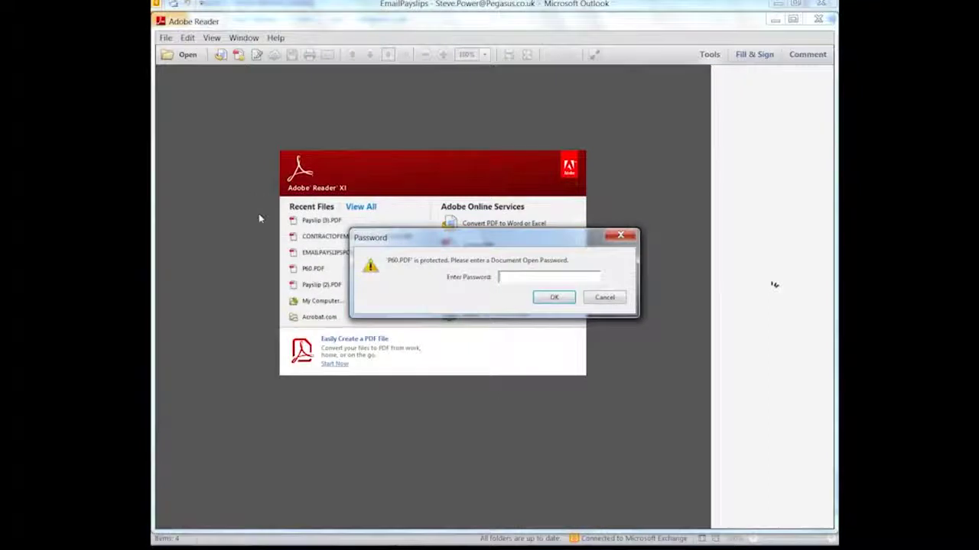
{"action": "type", "text": "****"}
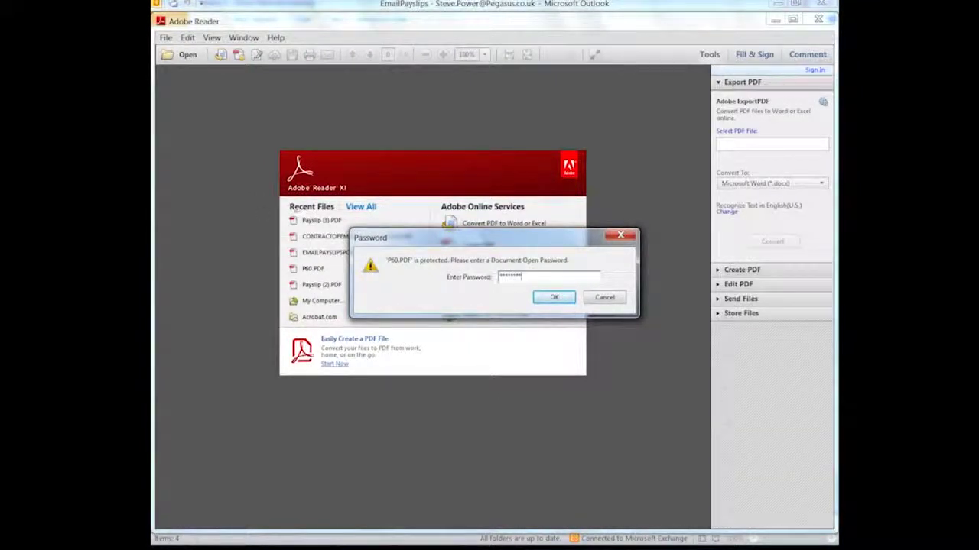
{"action": "left_click", "coordinate": [547, 298]}
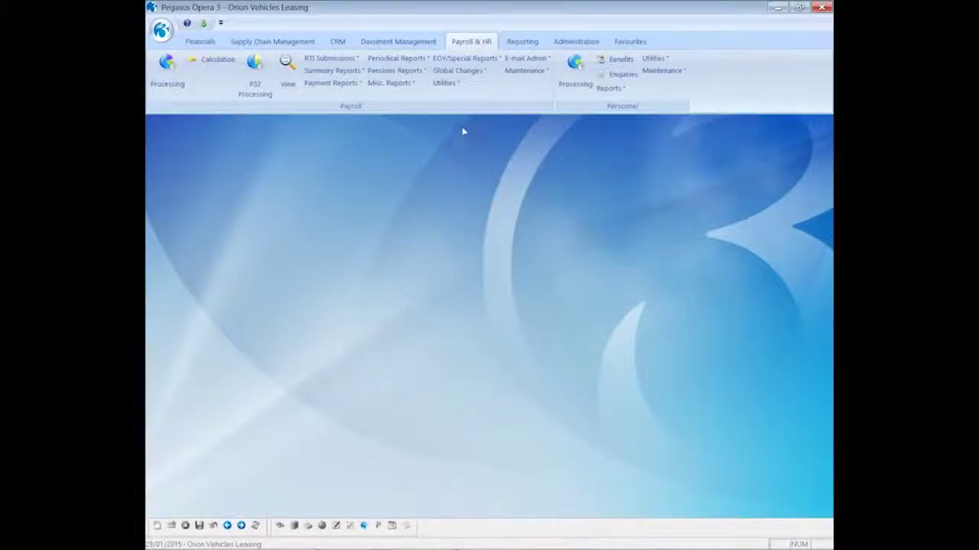
Step: Run the Historical E-mailed Payslips/P60s Summary for the Monthly group, review the preview, and close it
{"action": "left_click", "coordinate": [464, 58]}
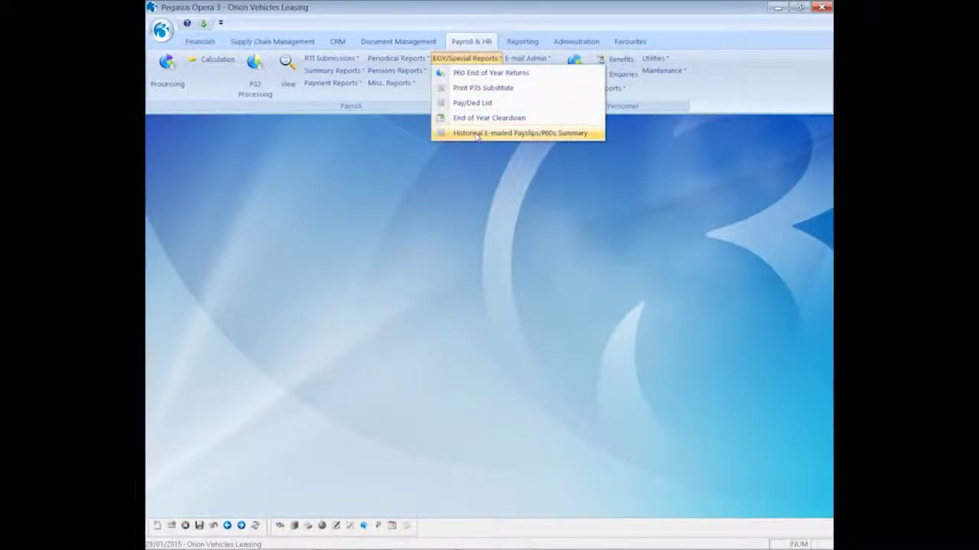
{"action": "left_click", "coordinate": [476, 134]}
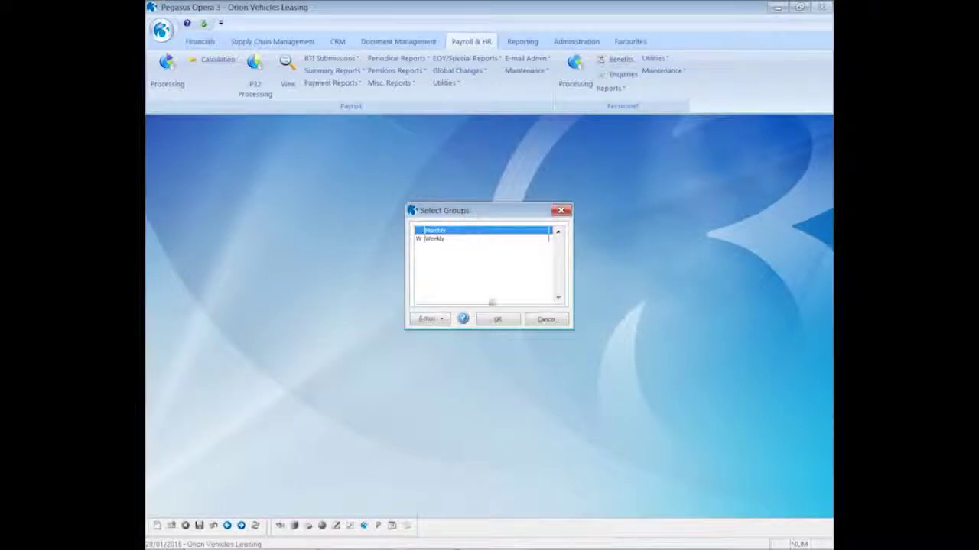
{"action": "left_click", "coordinate": [497, 319]}
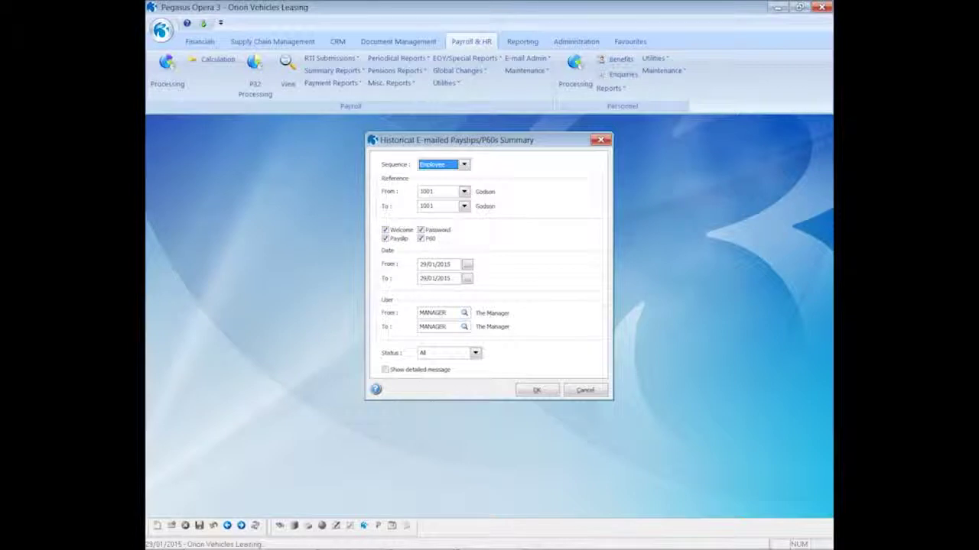
{"action": "left_click", "coordinate": [539, 391]}
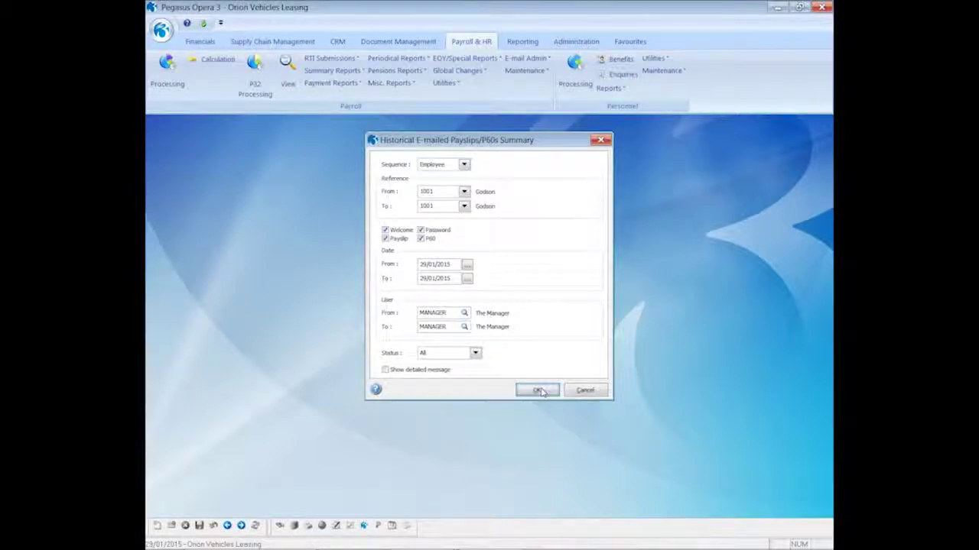
{"action": "left_click", "coordinate": [526, 379]}
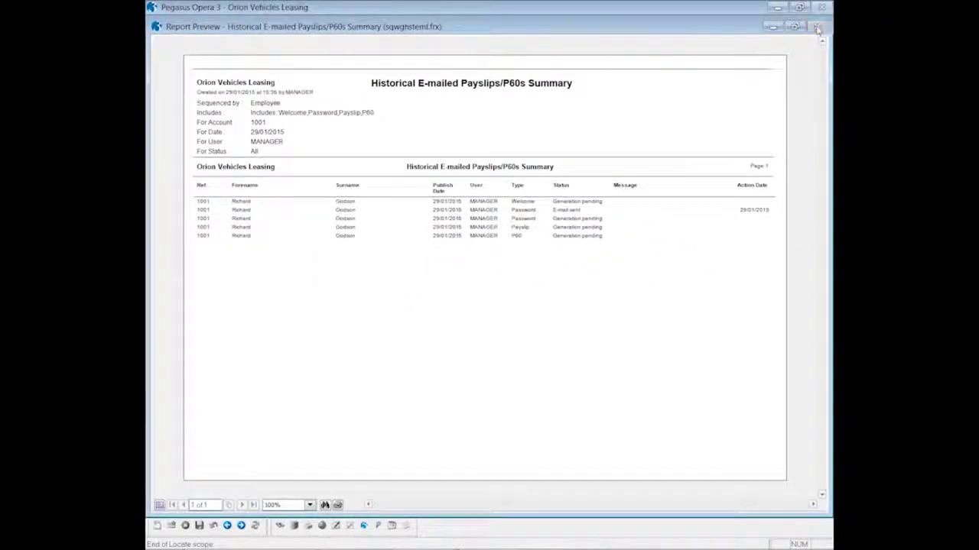
{"action": "left_click", "coordinate": [819, 28]}
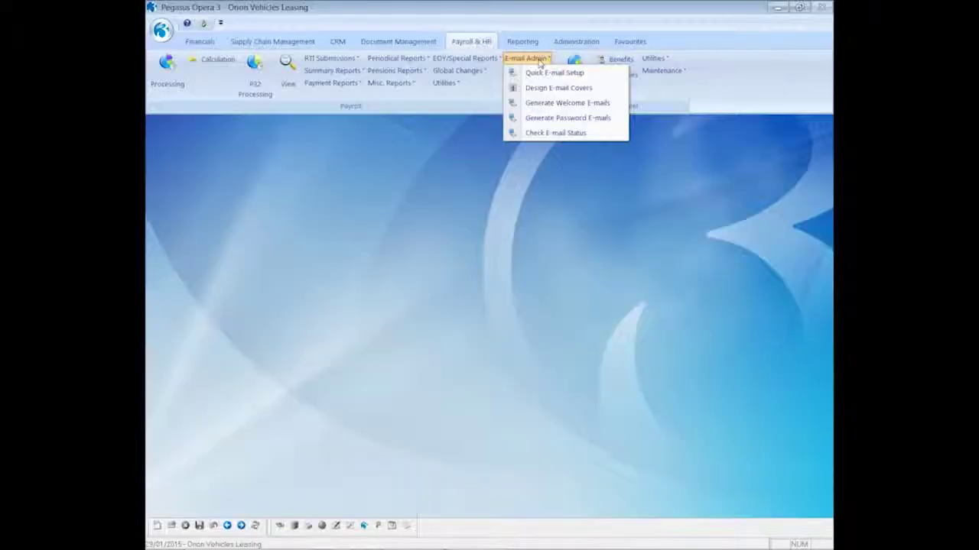
Step: Run Check E-mail Status with correspondence status updating, review the status report, and close it
{"action": "left_click", "coordinate": [558, 135]}
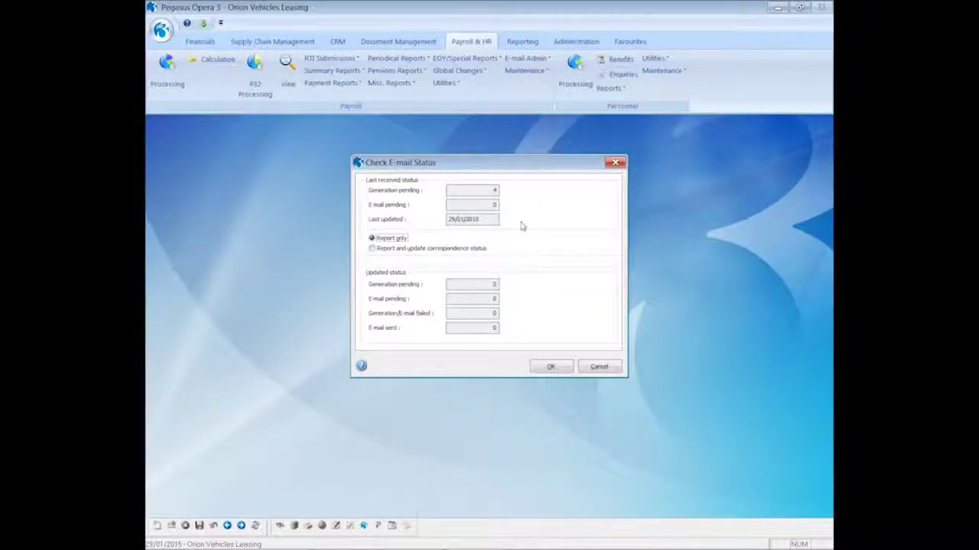
{"action": "left_click", "coordinate": [404, 248]}
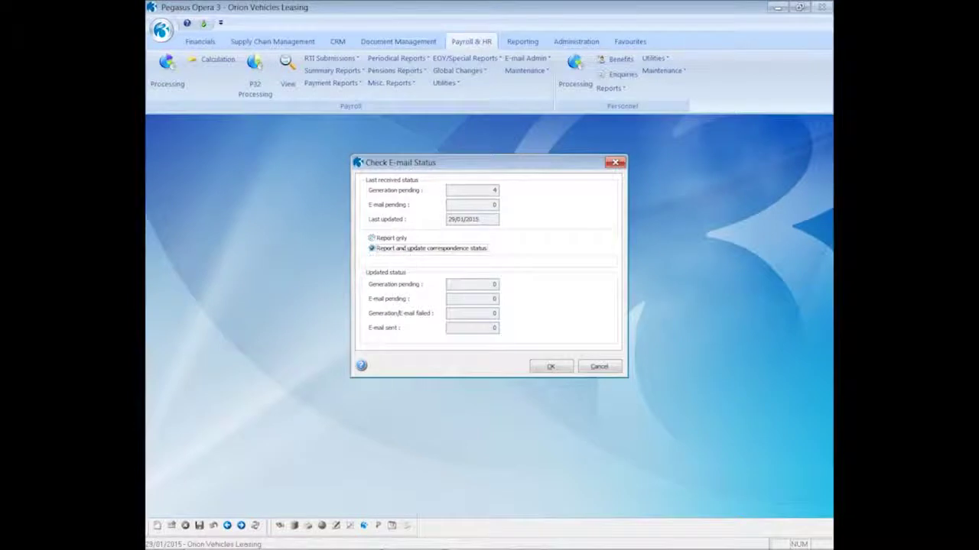
{"action": "left_click", "coordinate": [547, 368]}
{"action": "left_click", "coordinate": [539, 378]}
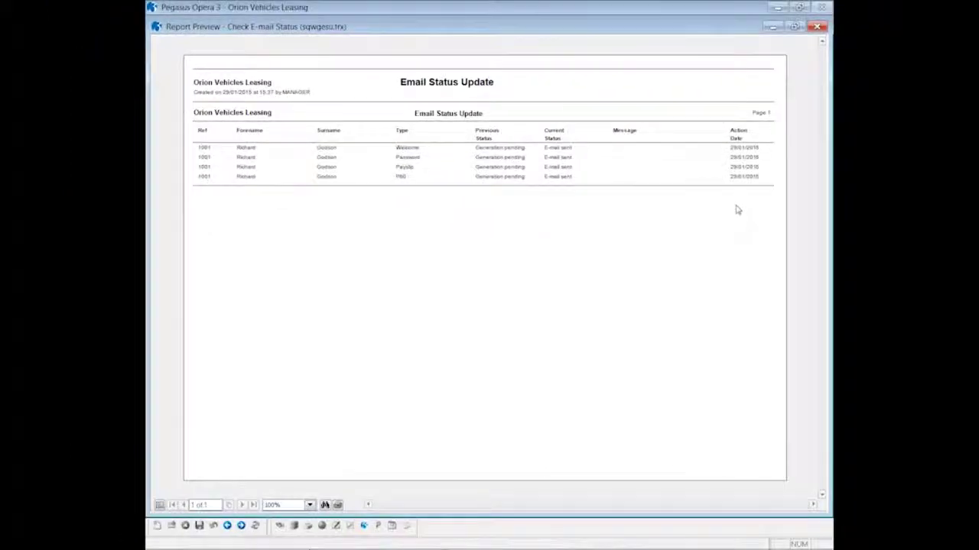
{"action": "left_click", "coordinate": [816, 27]}
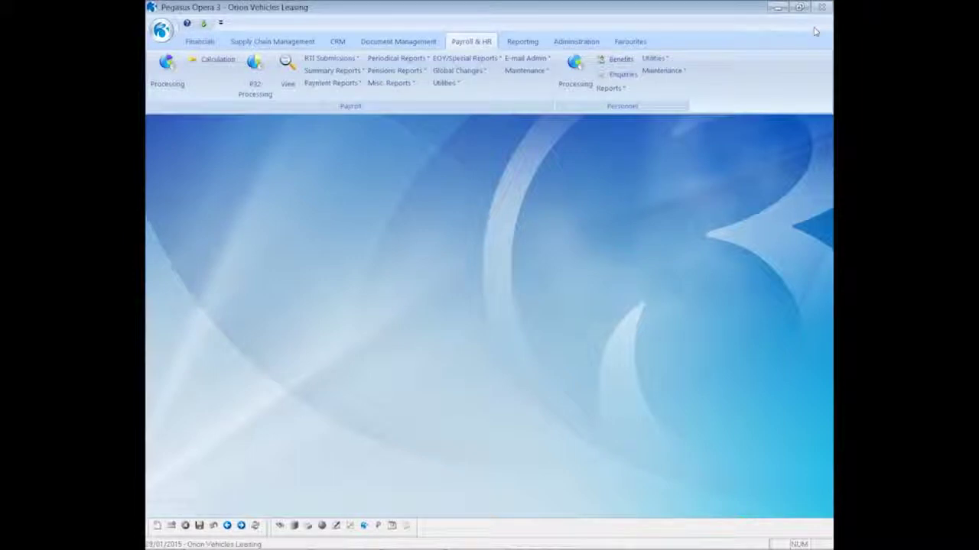
Step: Open employee 1001's payroll history and resend the period 12 e-mailed payslip
{"action": "left_click", "coordinate": [164, 70]}
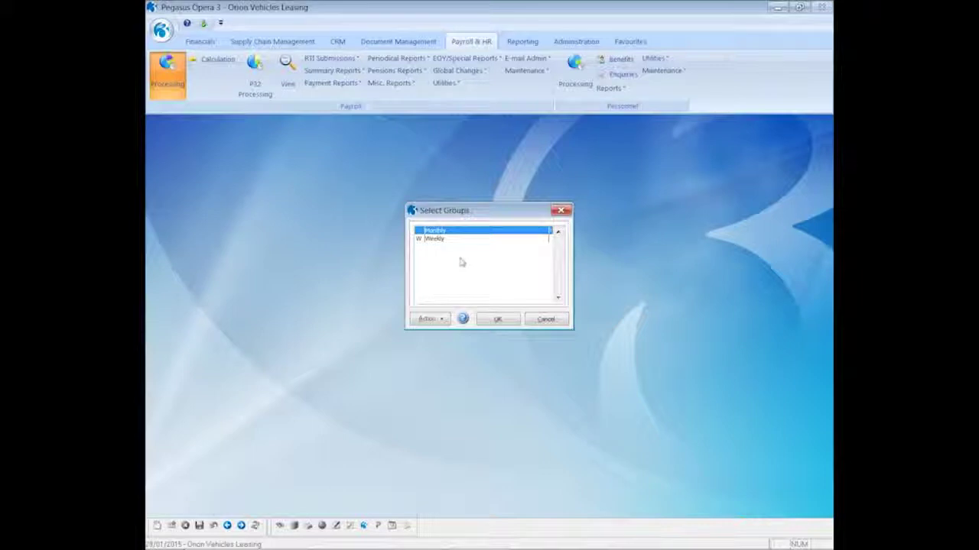
{"action": "left_click", "coordinate": [493, 319]}
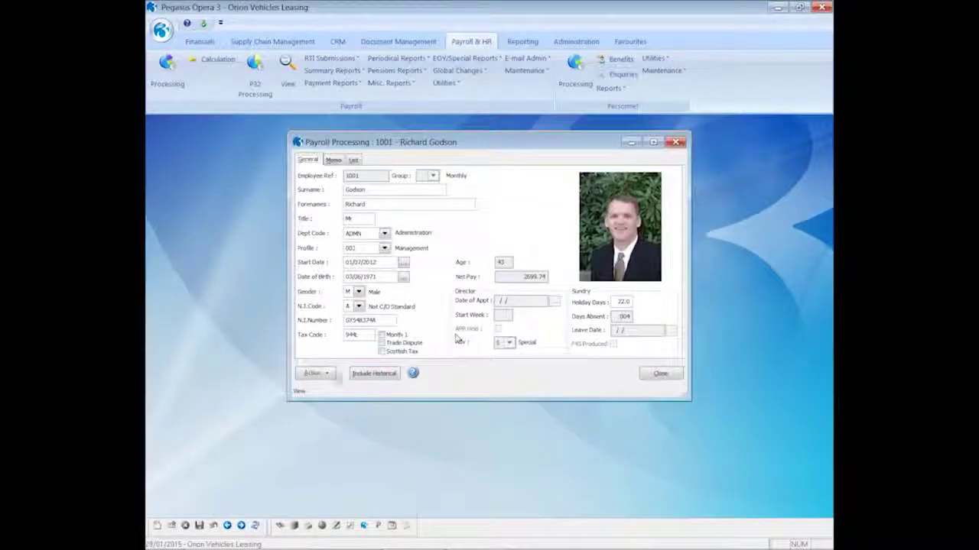
{"action": "left_click", "coordinate": [337, 375]}
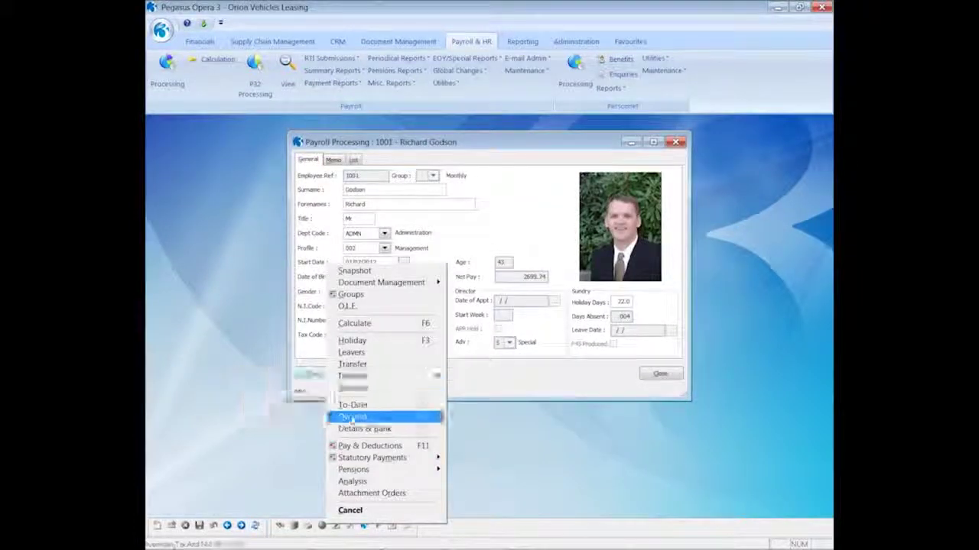
{"action": "left_click", "coordinate": [351, 417]}
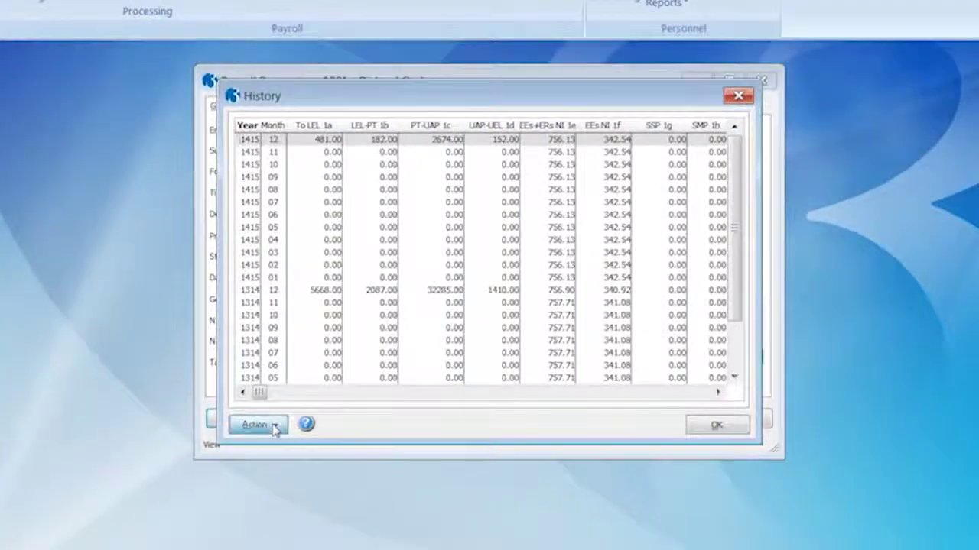
{"action": "left_click", "coordinate": [275, 428]}
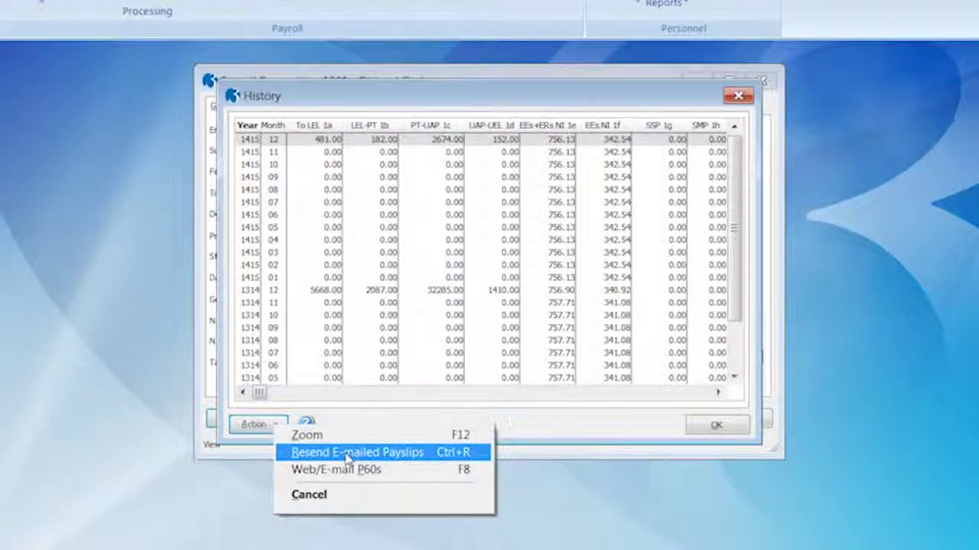
{"action": "left_click", "coordinate": [348, 457]}
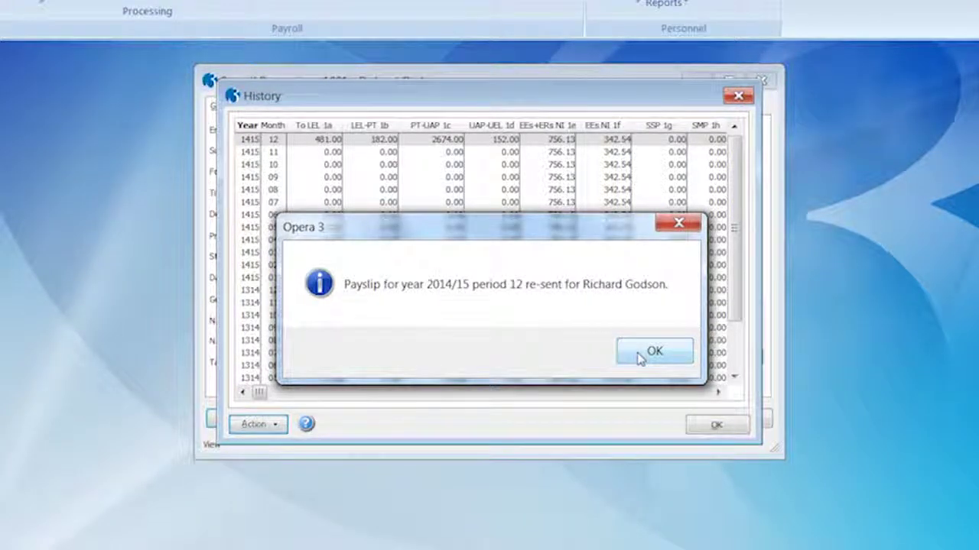
{"action": "left_click", "coordinate": [640, 356]}
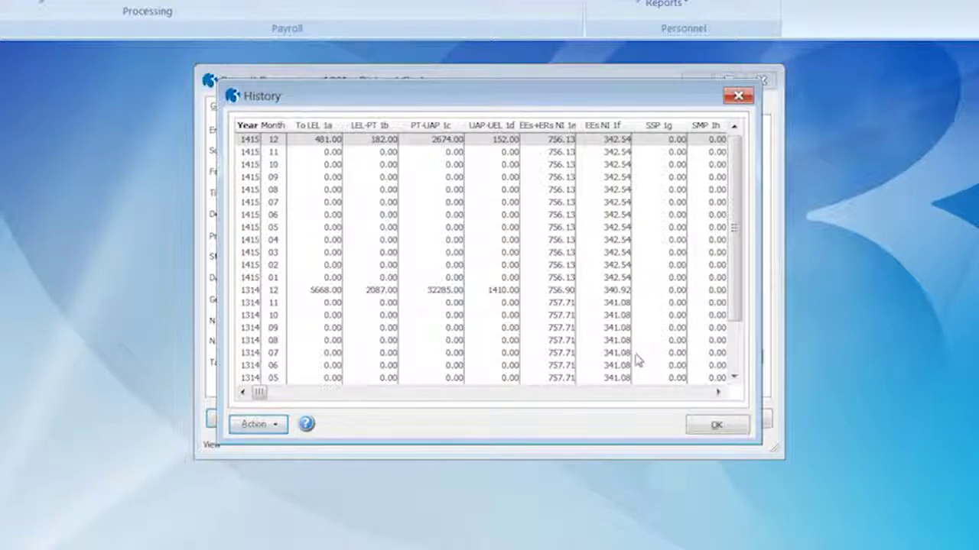
Step: Resend the 2014/15 e-mailed P60, then close the P60 list, history and payroll record
{"action": "left_click", "coordinate": [272, 425]}
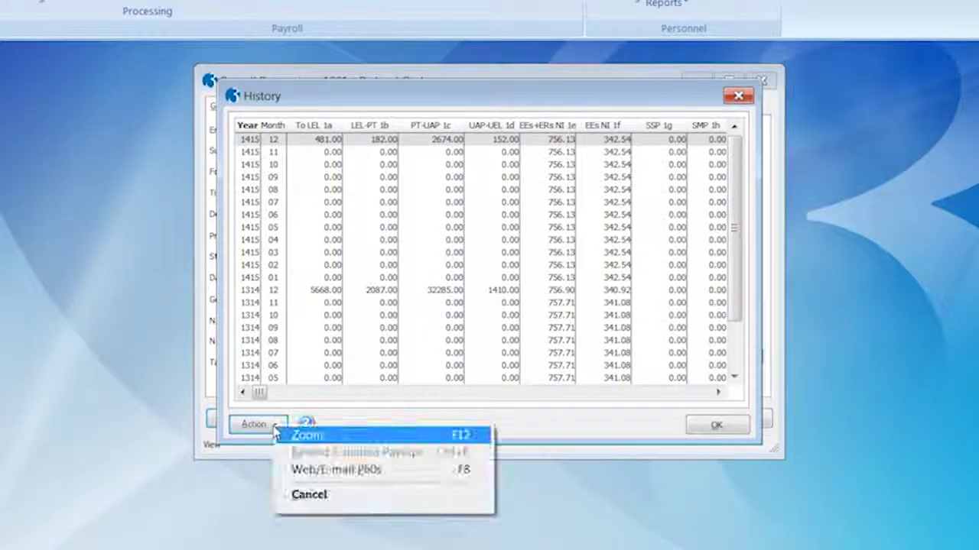
{"action": "left_click", "coordinate": [306, 471]}
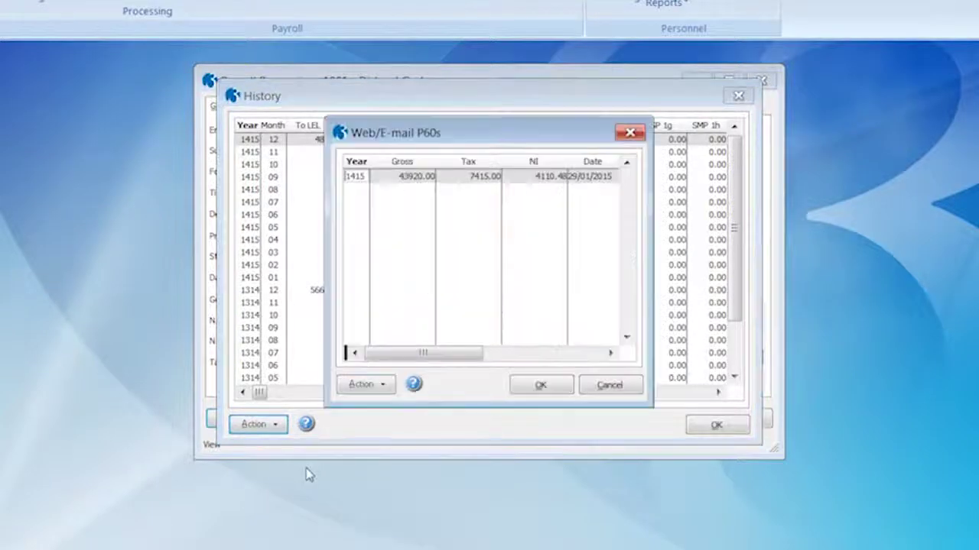
{"action": "left_click", "coordinate": [365, 385]}
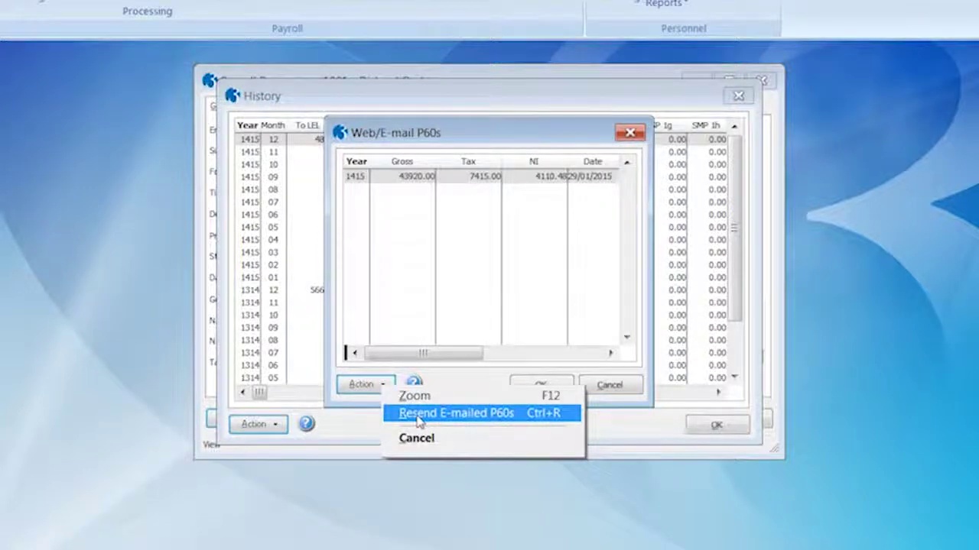
{"action": "left_click", "coordinate": [419, 417]}
{"action": "left_click", "coordinate": [590, 352]}
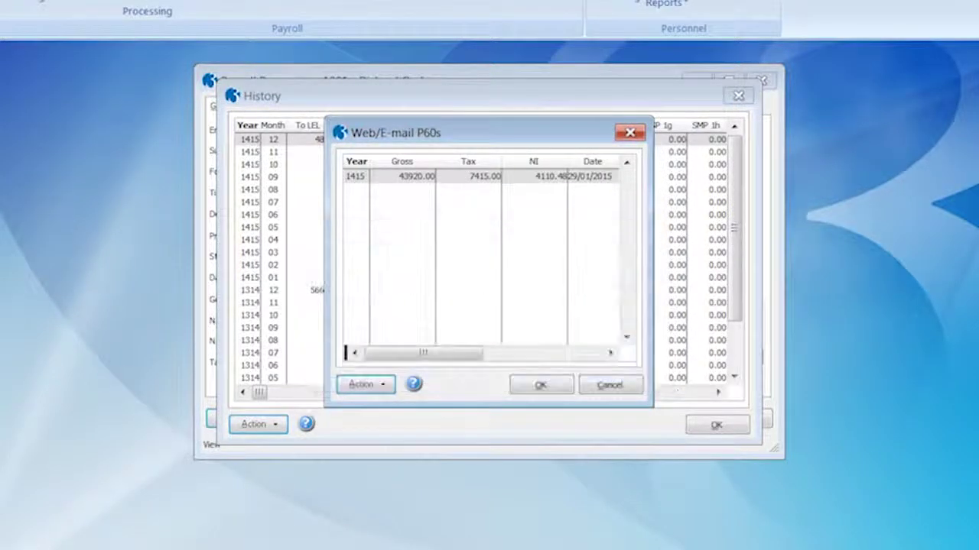
{"action": "left_click", "coordinate": [610, 390]}
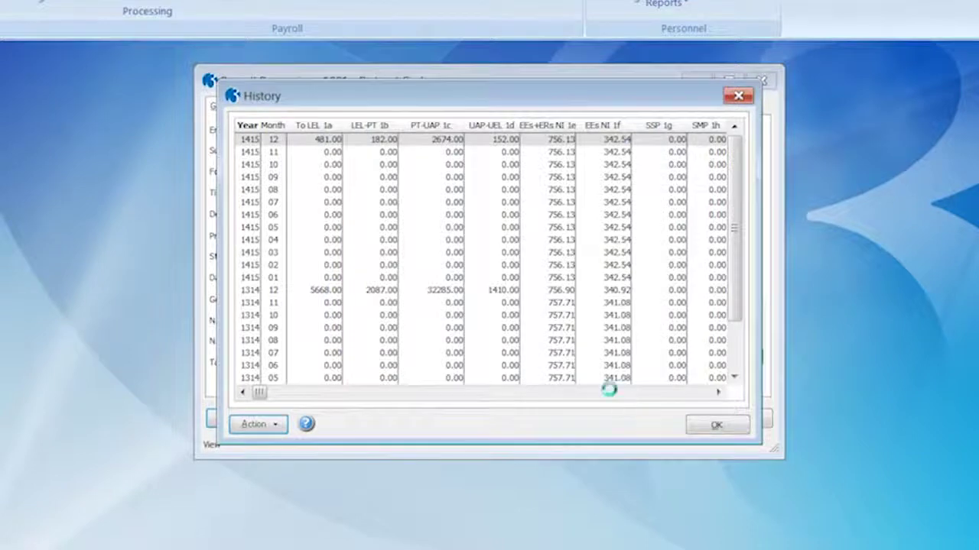
{"action": "left_click", "coordinate": [715, 425]}
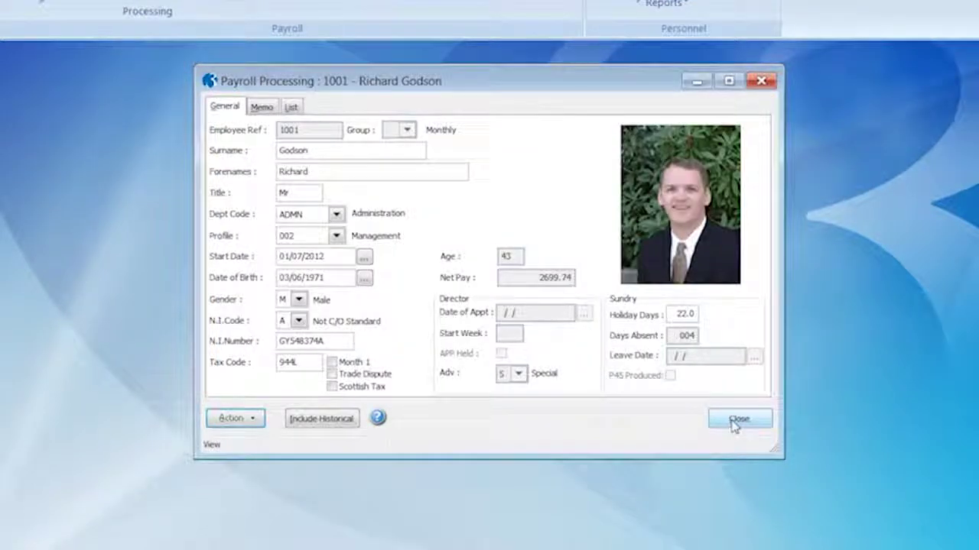
{"action": "left_click", "coordinate": [734, 420]}
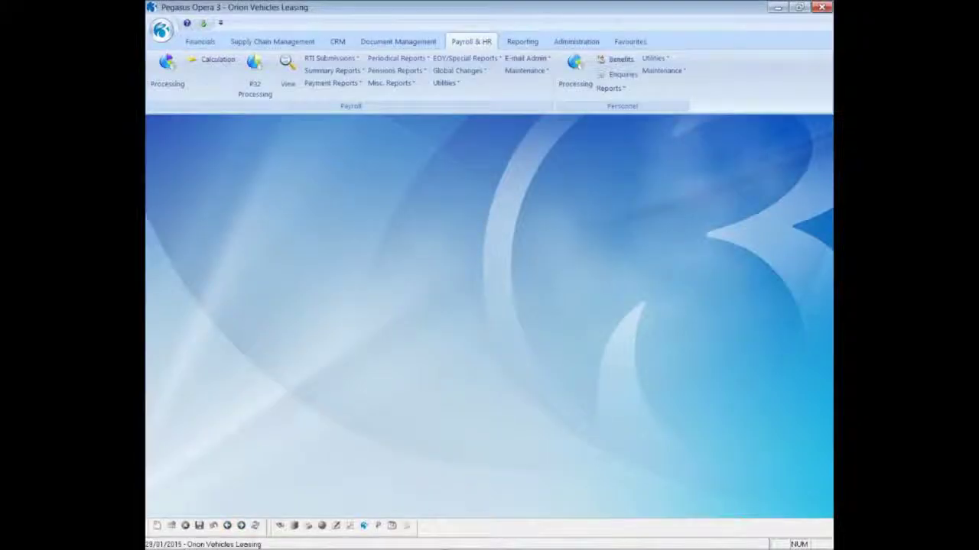